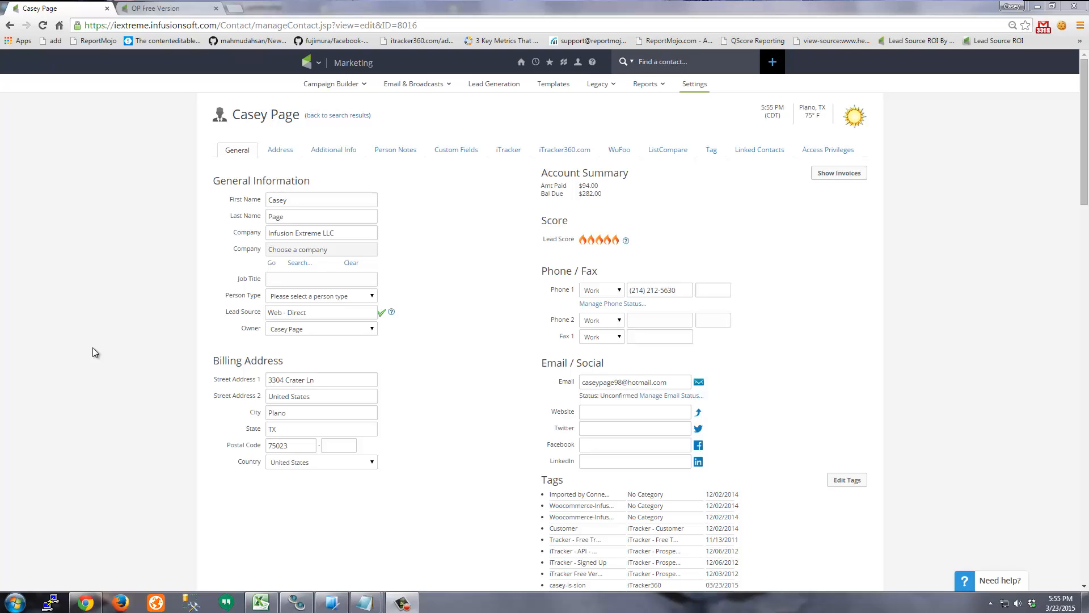
- Review the contact's custom and iTracker tracking fields, then return to its general information
left_click(456, 151)
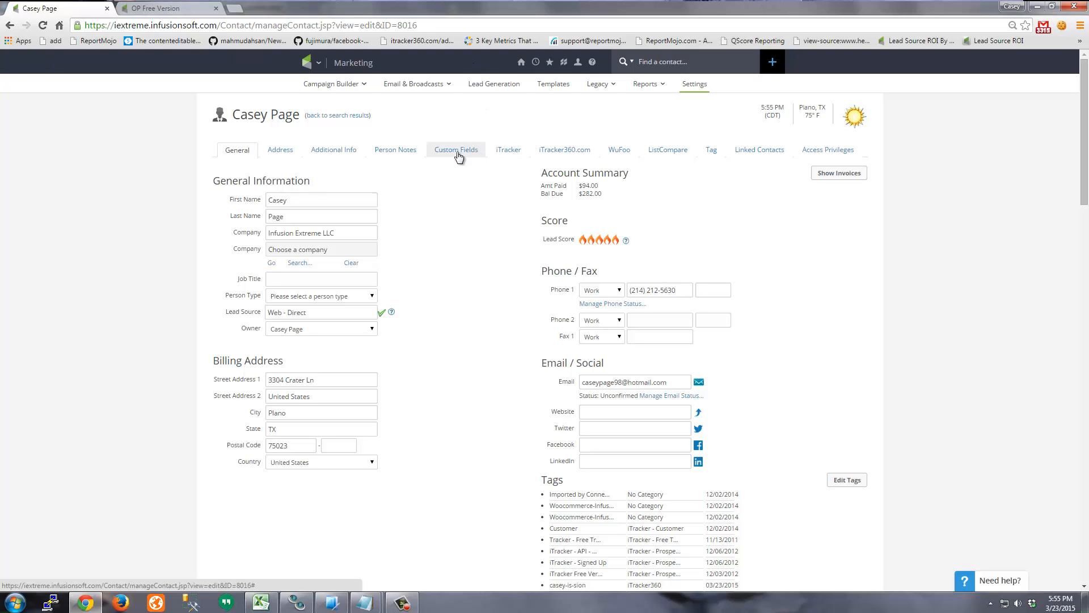
left_click(505, 149)
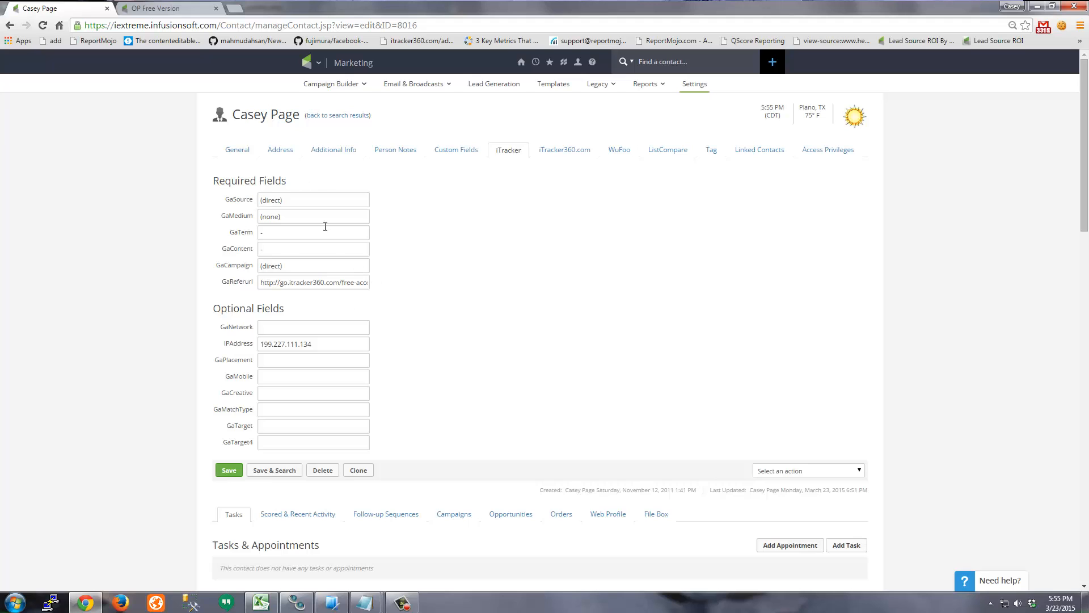
left_click(237, 151)
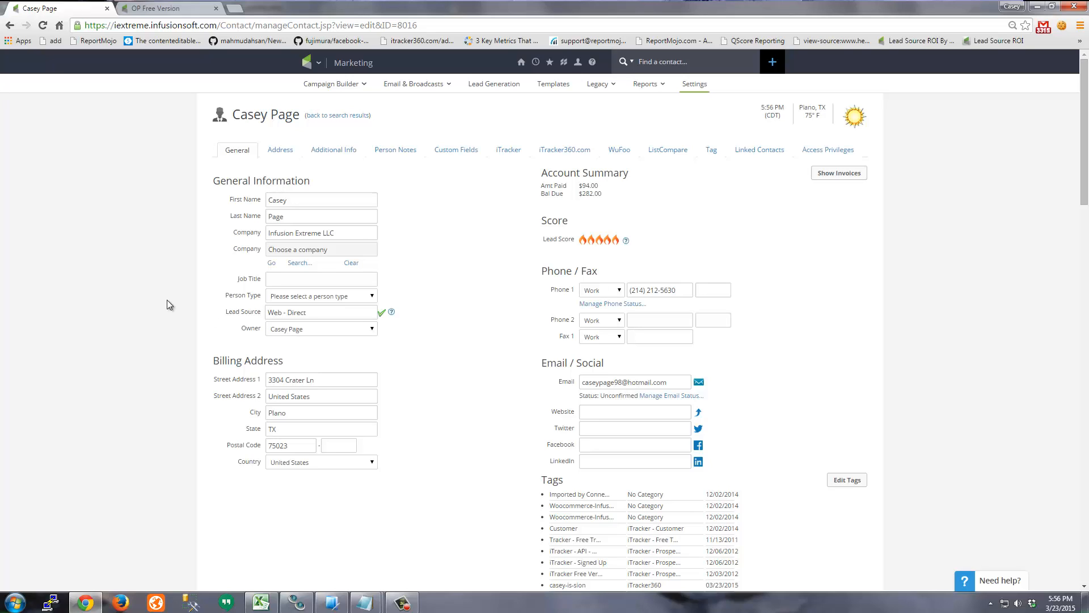
- Start a new action set named Remove Leadsource under Marketing Settings > Action Sets
left_click(316, 63)
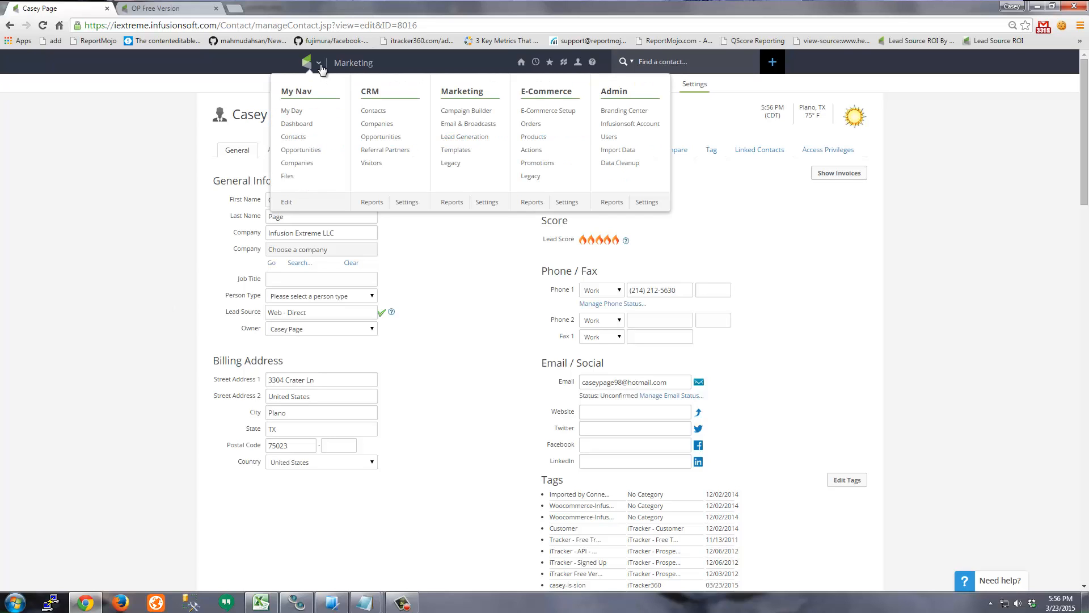
mouse_move(318, 63)
left_click(487, 202)
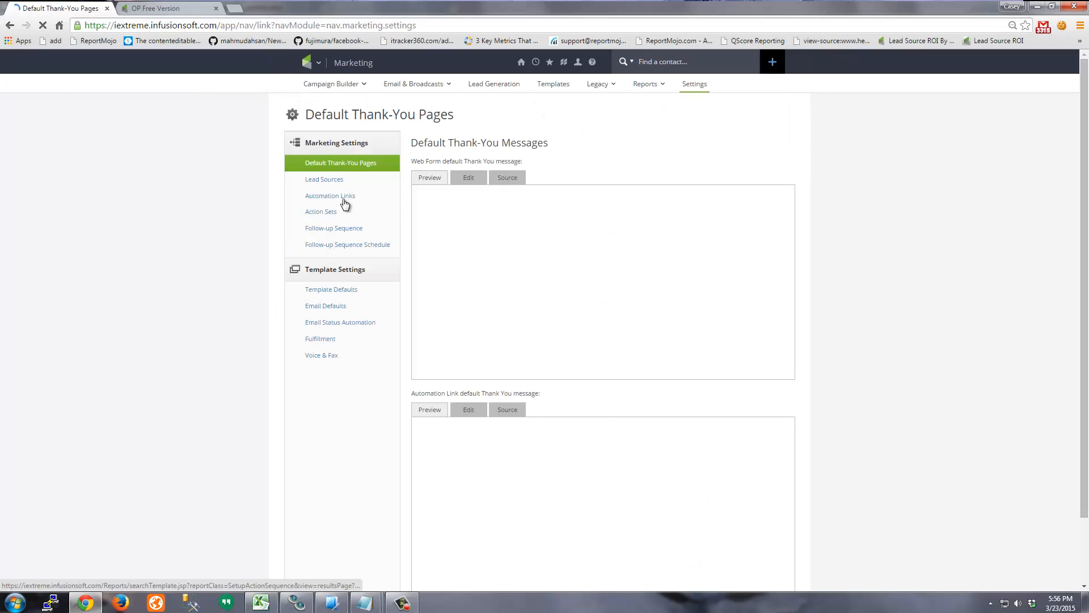
left_click(321, 211)
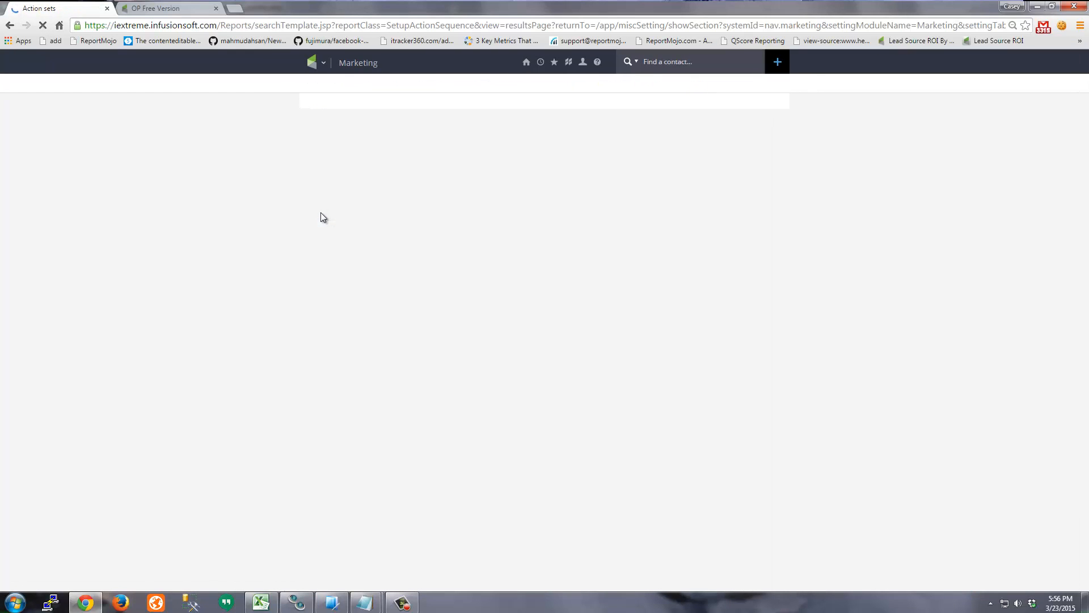
left_click(737, 115)
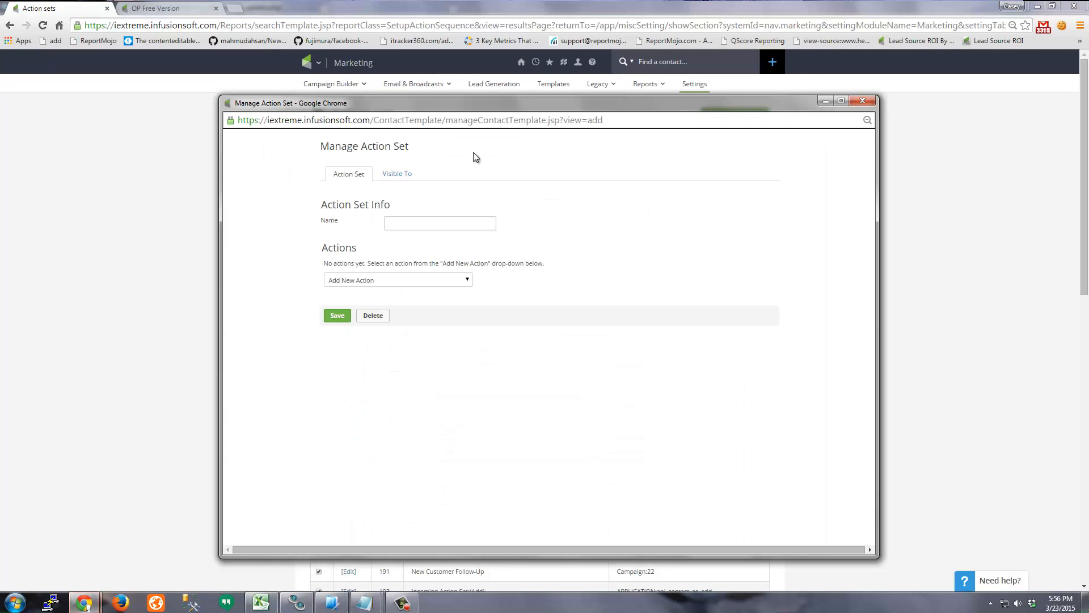
type("Remove Leadsource")
left_click_drag(474, 228, 320, 232)
left_click(517, 256)
- Add a Set a contact field action setting Lead Source Id to 0, overwriting existing values, and save
left_click(417, 280)
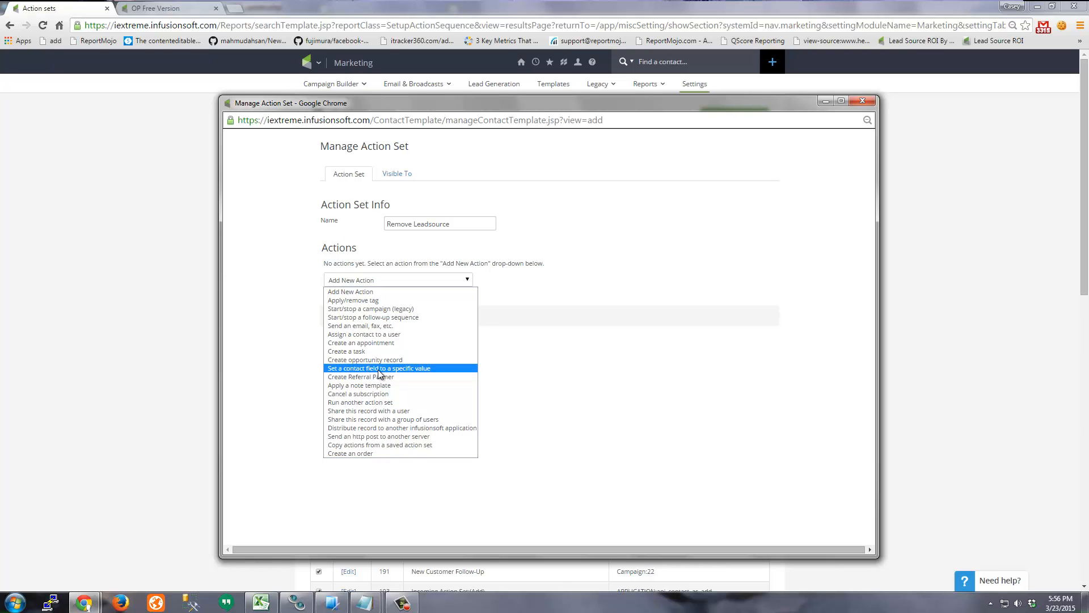
left_click(414, 370)
left_click(426, 309)
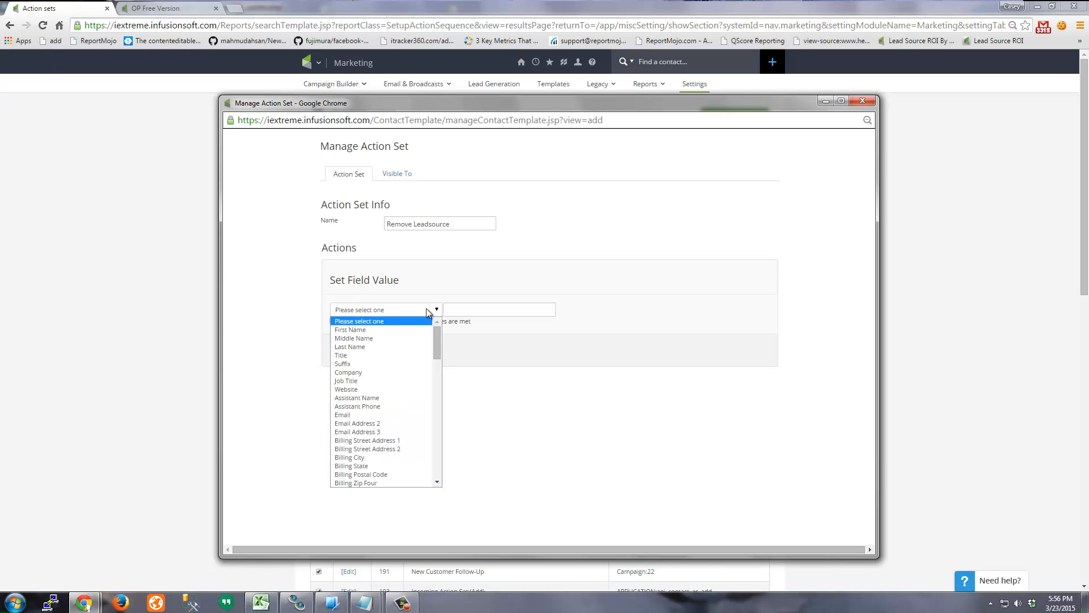
key("l")
key("l")
key("l")
key("l")
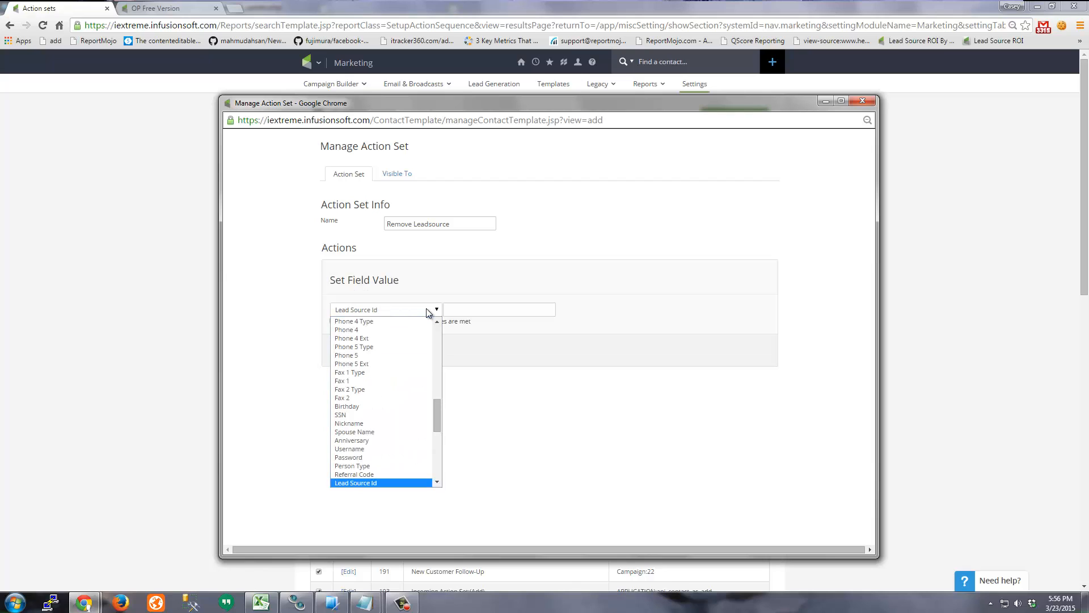
key("Return")
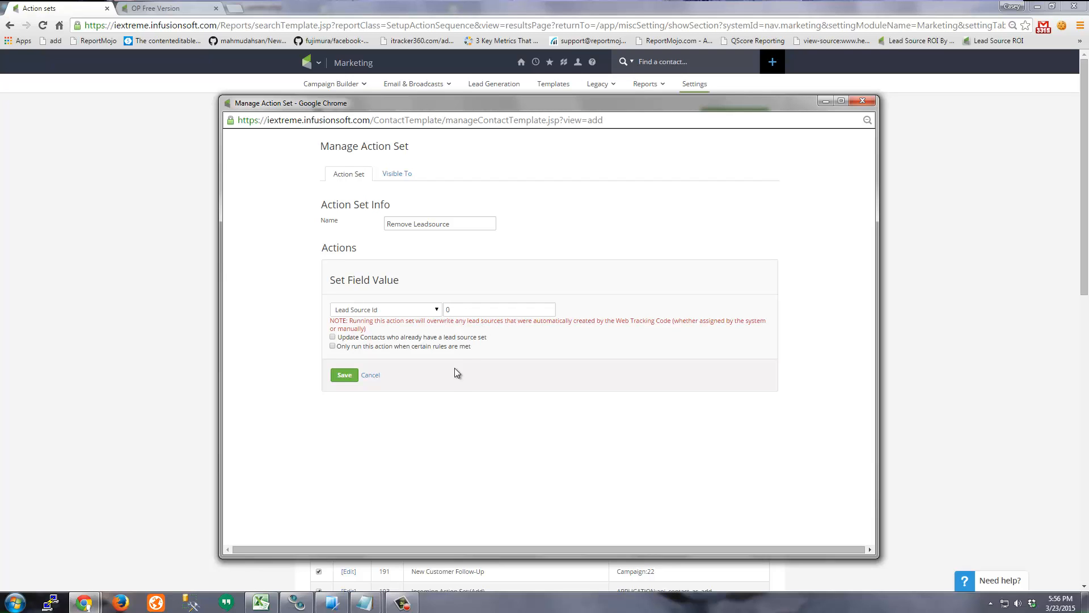
left_click(332, 337)
left_click(863, 101)
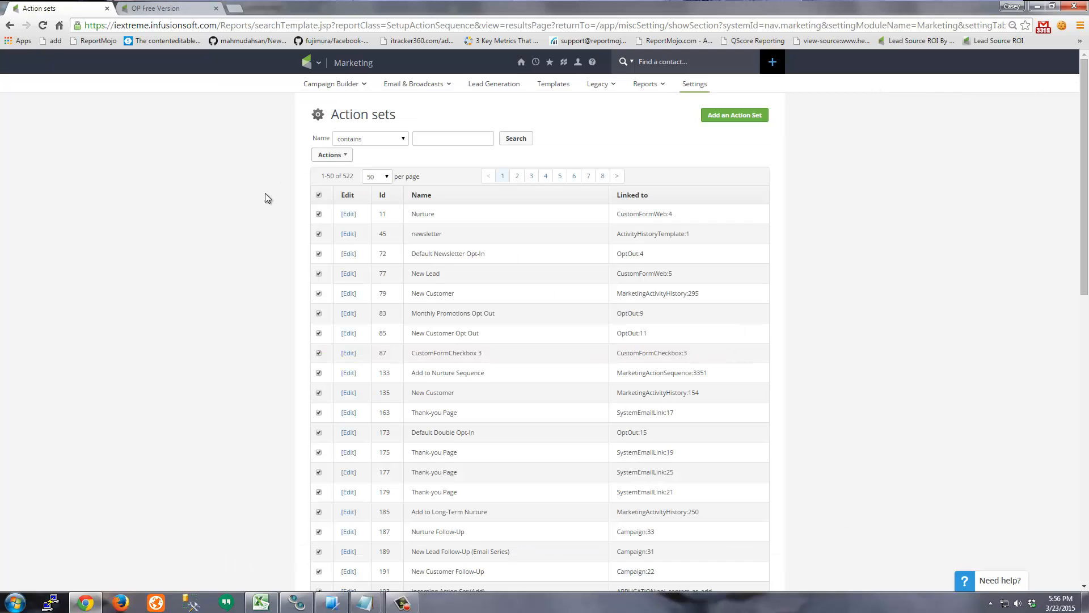
- Load the iTracker360 member area at itracker360.com/member in a new tab
left_click(237, 9)
type("itracker360.com/")
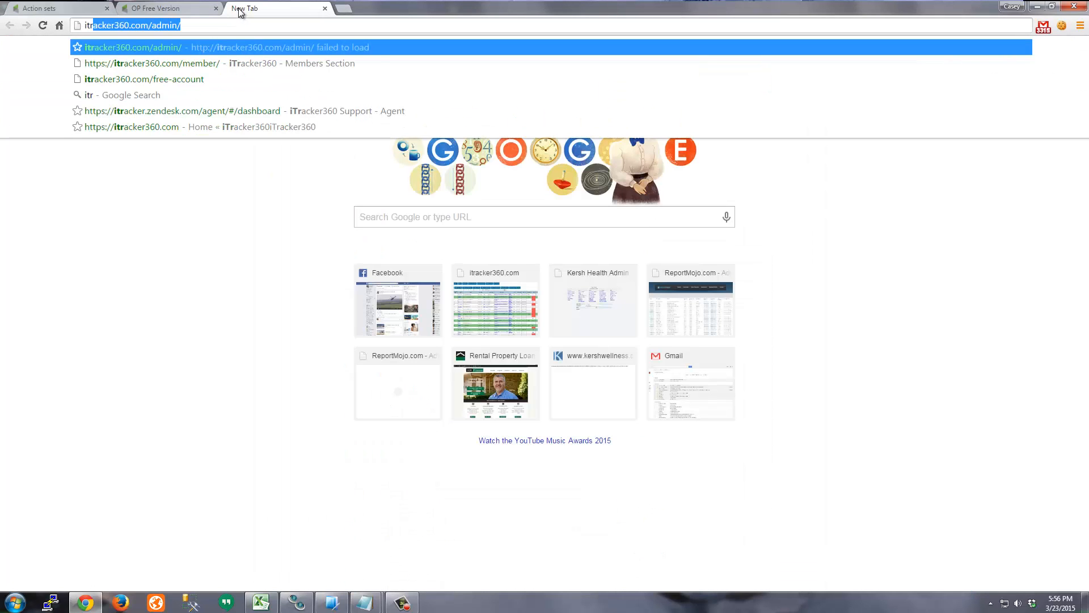
key("Delete")
type("member")
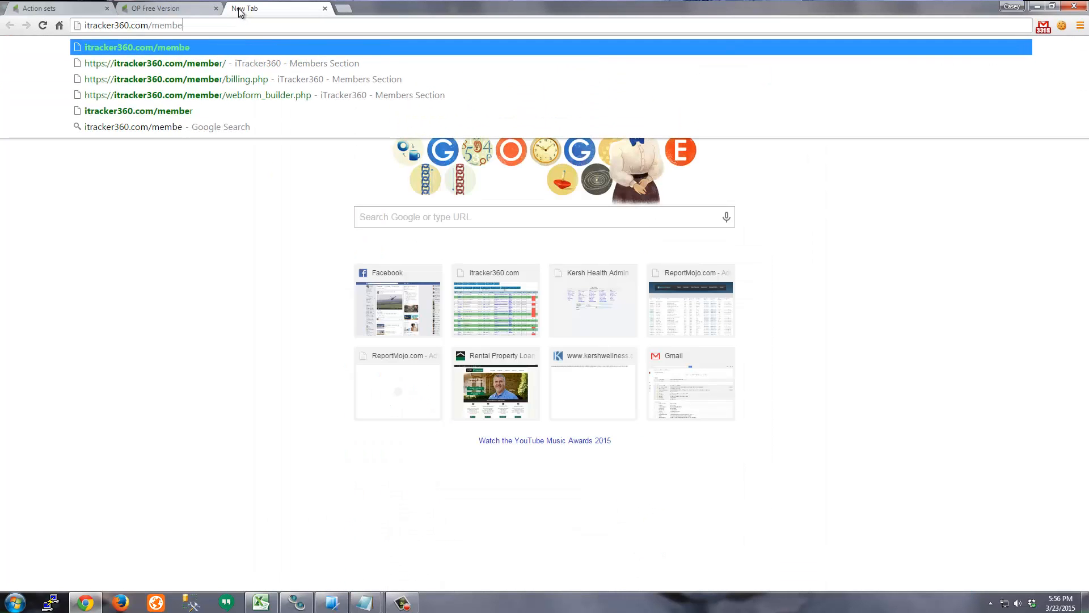
key("Return")
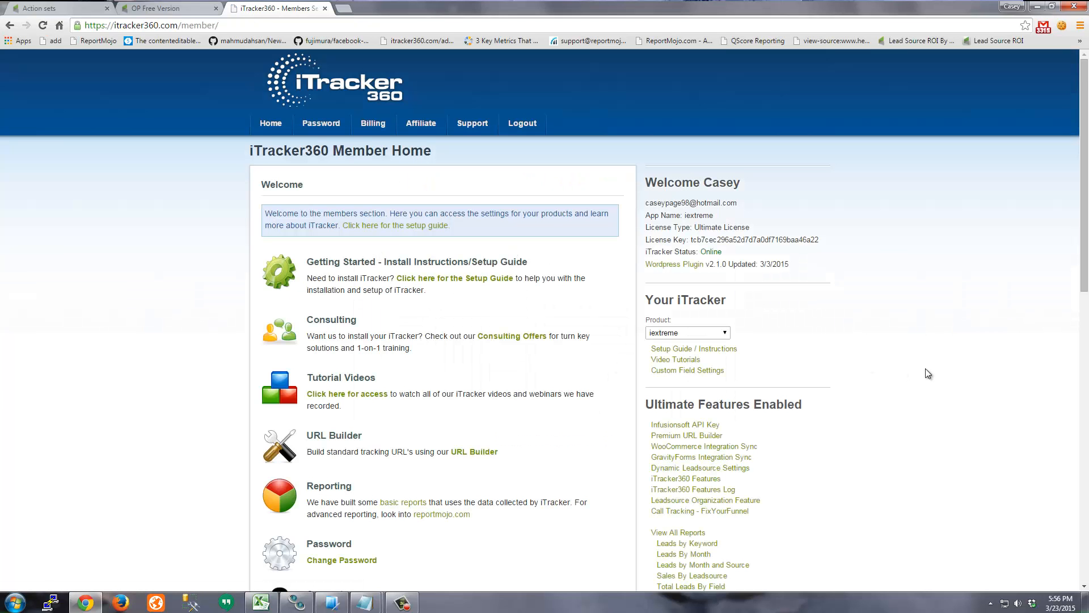
- On the iTracker360 Features page, locate the found Remove Leadsource action set, Id 1281
scroll(868, 374, "down", 1)
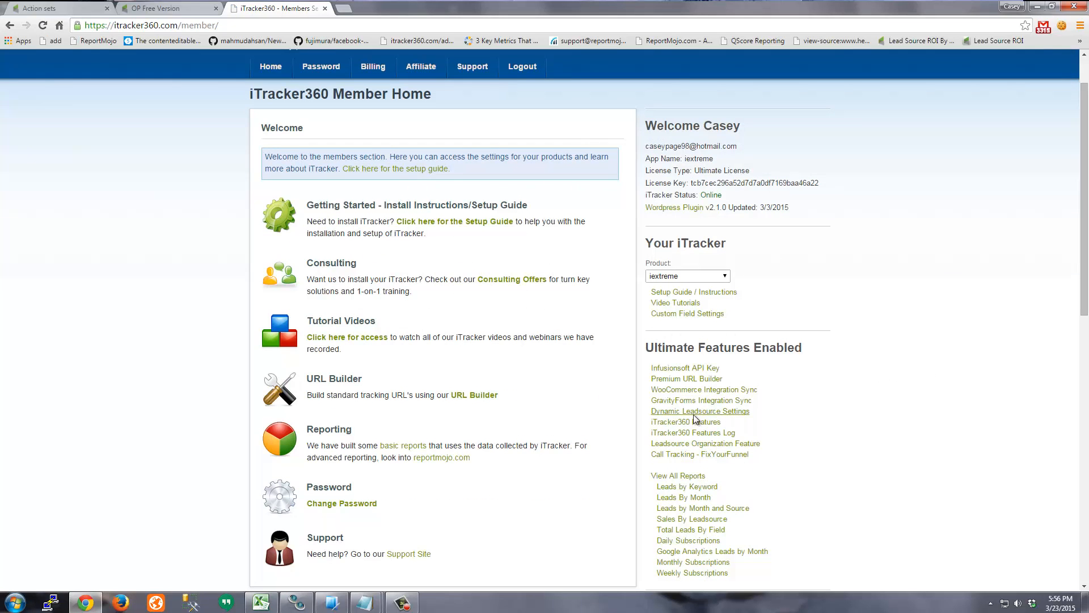
left_click(709, 425)
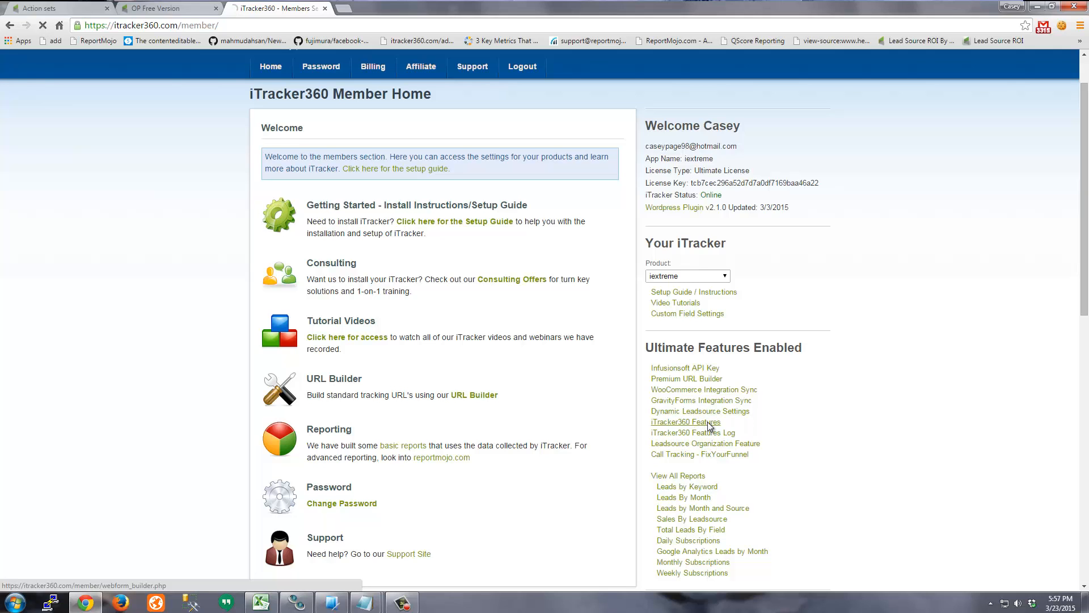
scroll(591, 373, "down", 5)
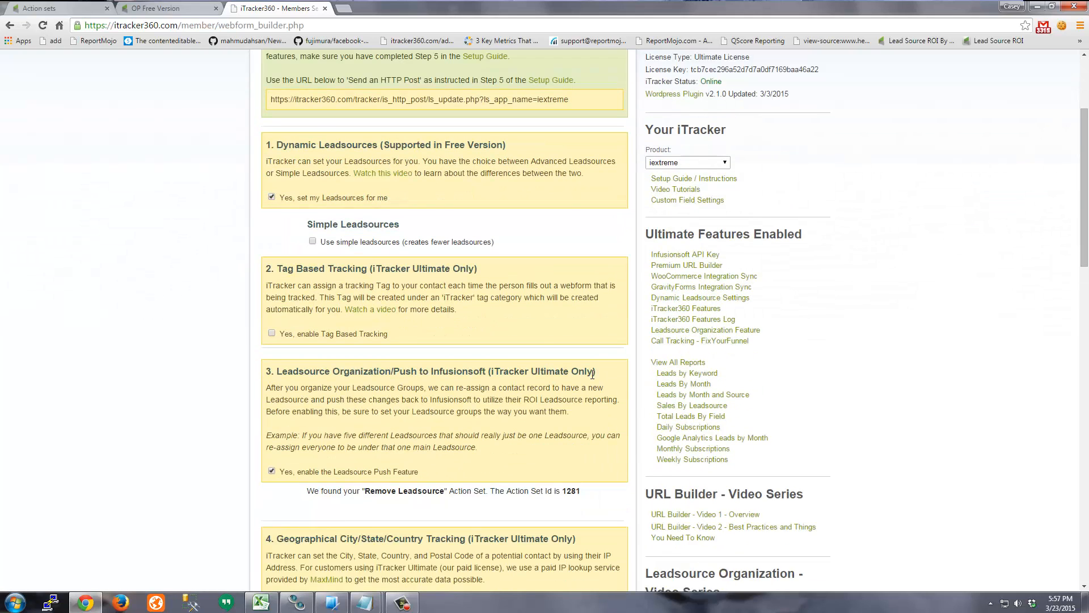
left_click_drag(309, 380, 596, 389)
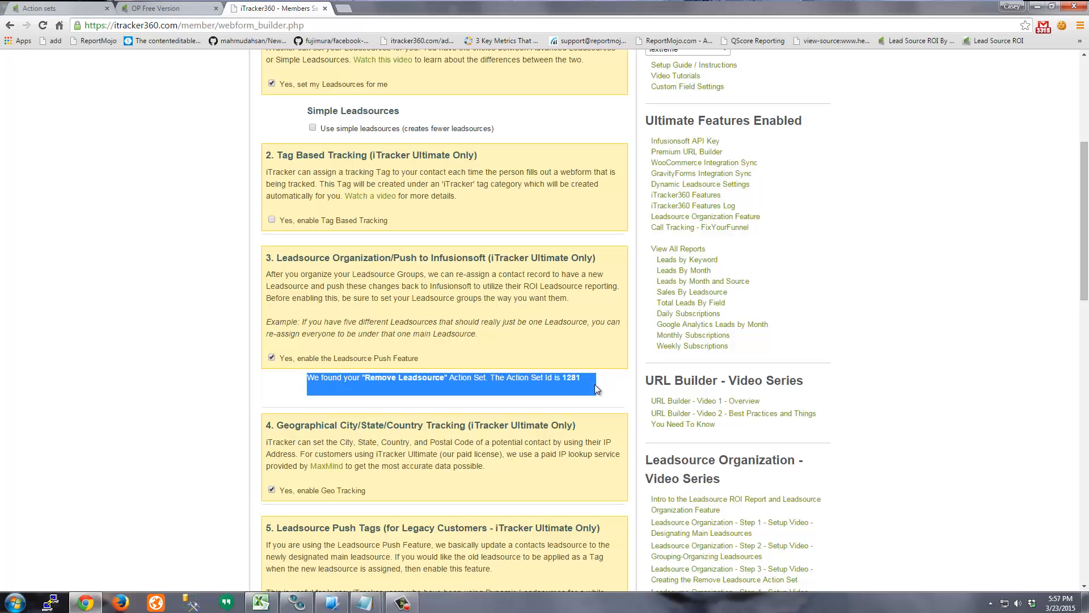
left_click(403, 382)
left_click_drag(425, 372, 447, 373)
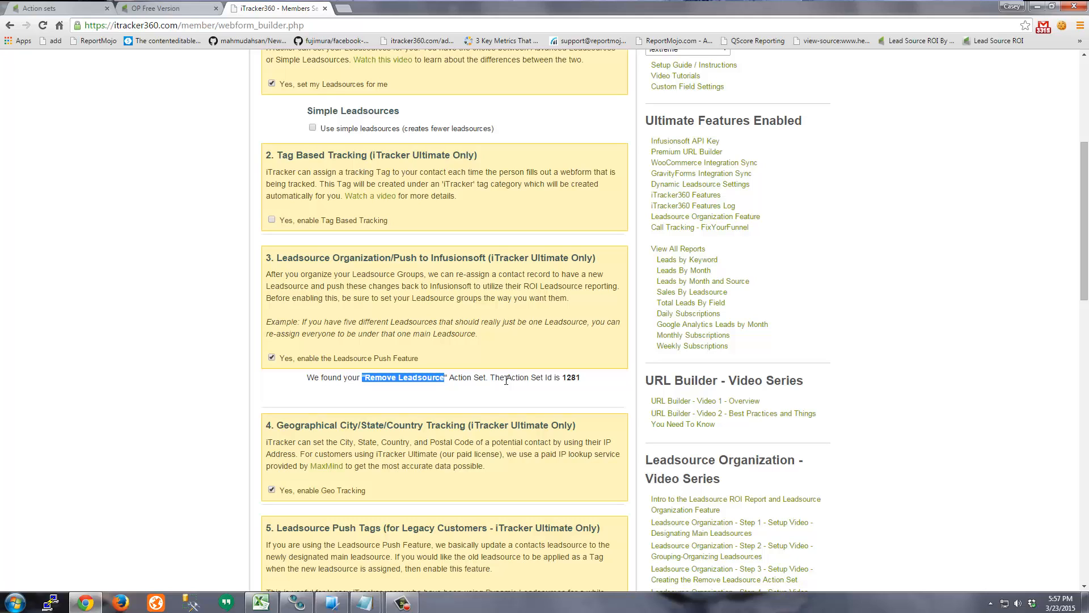
left_click_drag(496, 379, 310, 384)
left_click(498, 383)
- Open the Send HTTP Post step inside the OP Free Version campaign's Free Version sequence
left_click(324, 10)
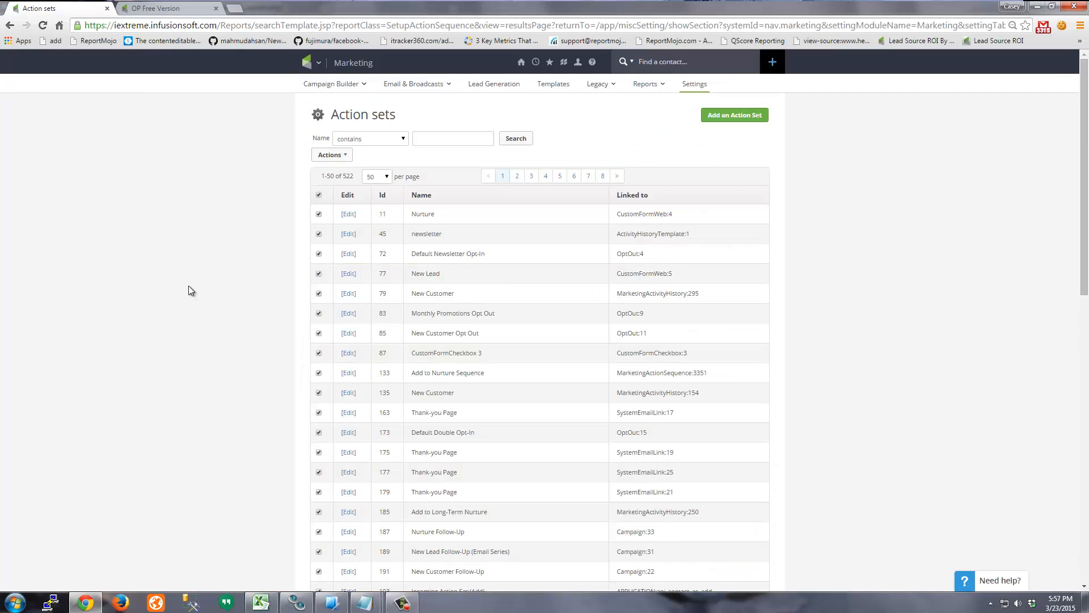
left_click(171, 9)
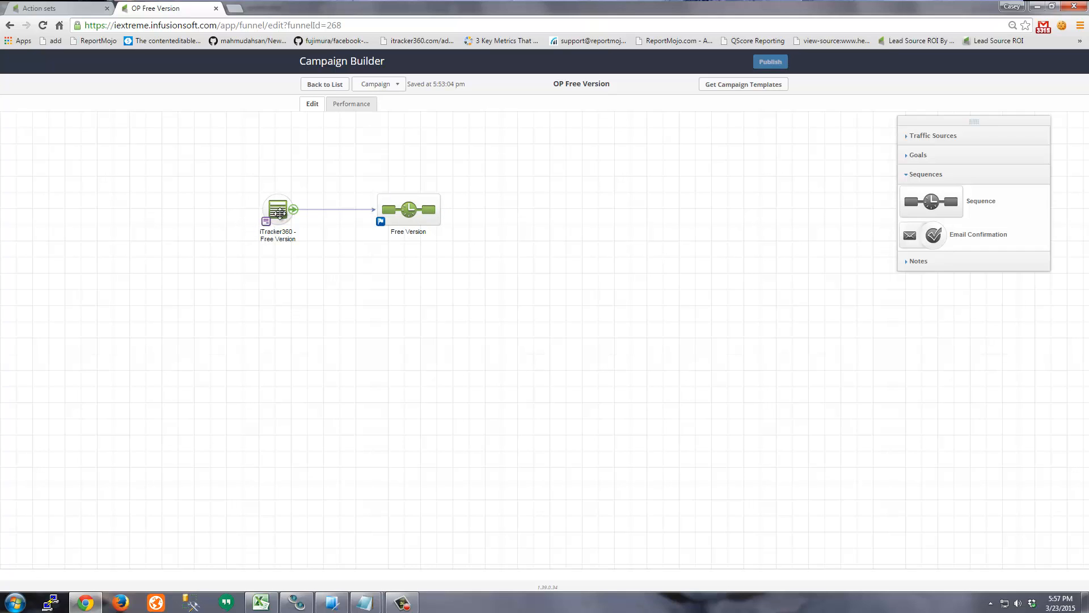
double_click(409, 210)
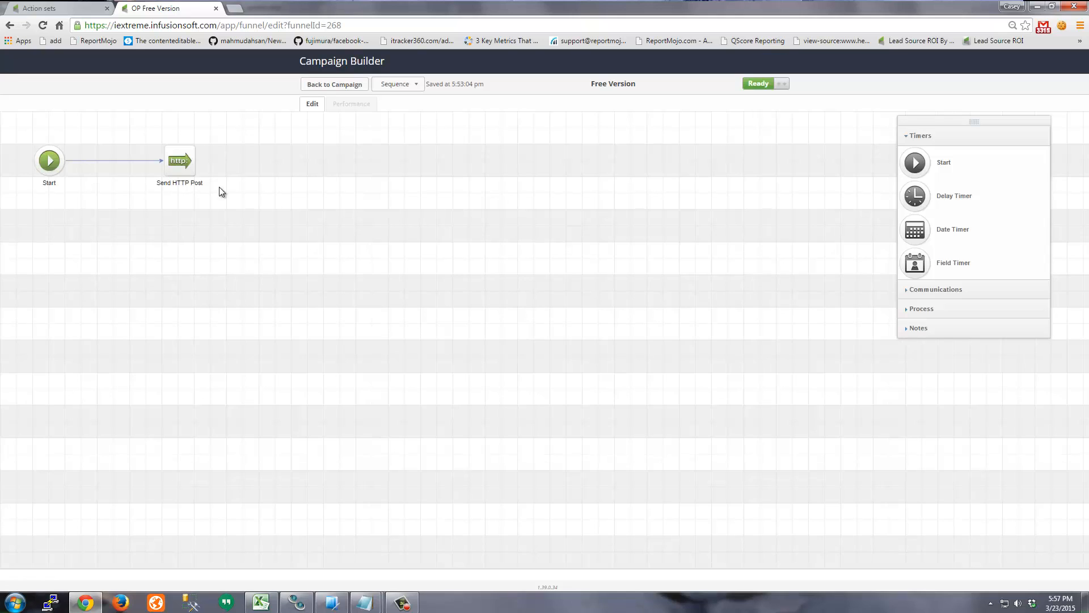
double_click(186, 169)
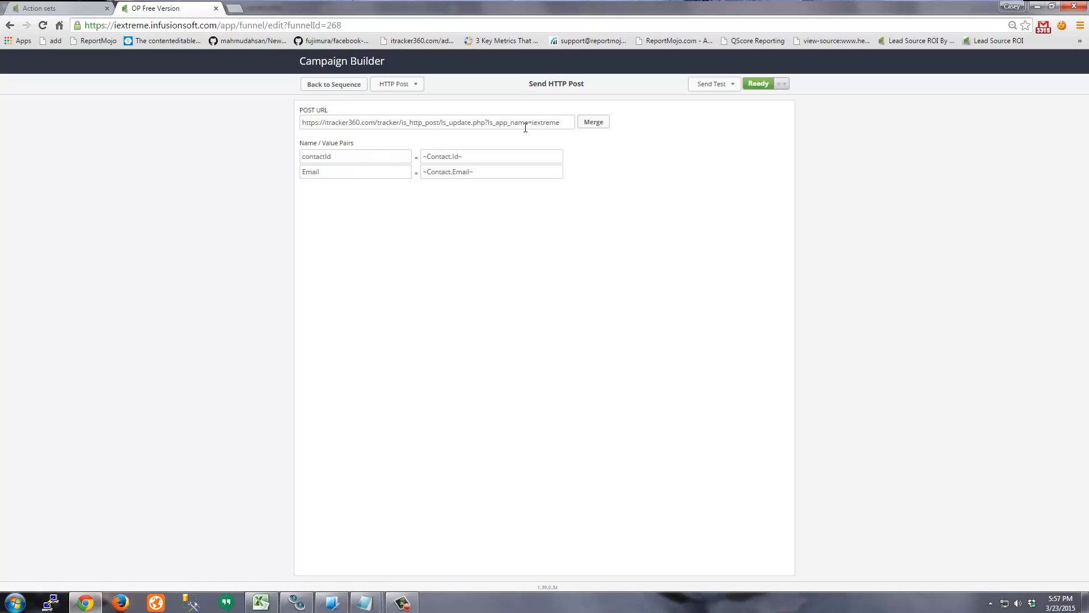
- Append &overwrite_leadsource=1 to the Send HTTP Post's POST URL
left_click_drag(560, 124, 158, 127)
left_click(525, 287)
type("erwrite")
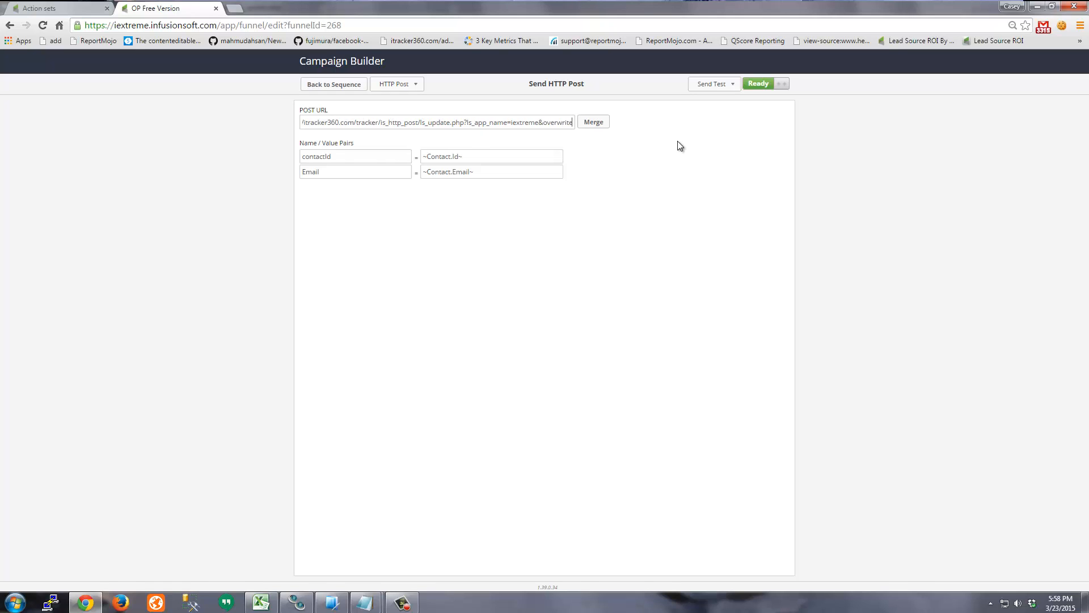
type("_leadsource=1")
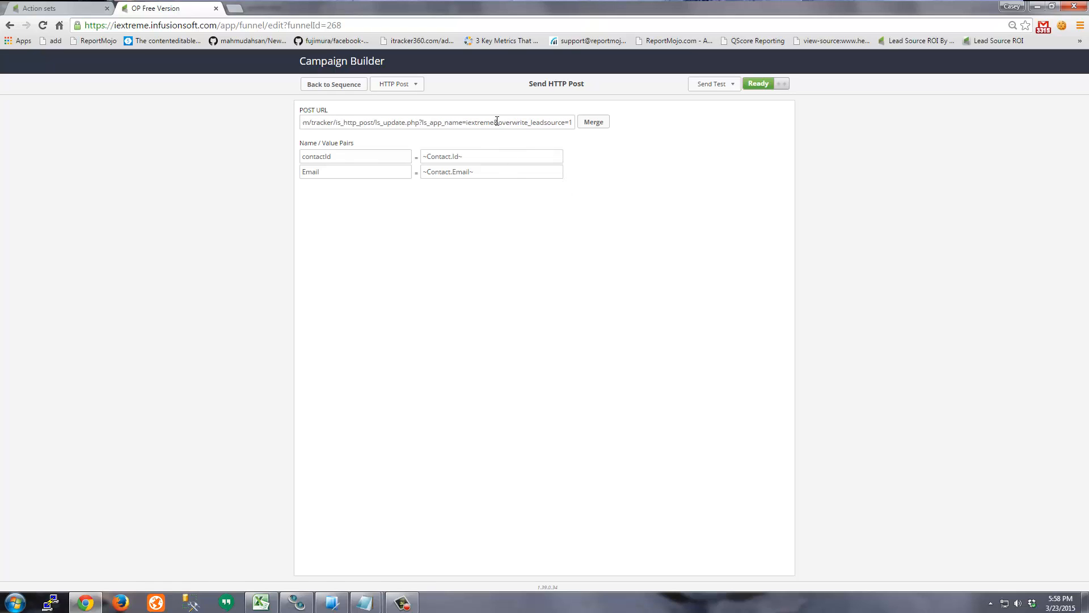
left_click_drag(497, 120, 698, 138)
left_click(703, 185)
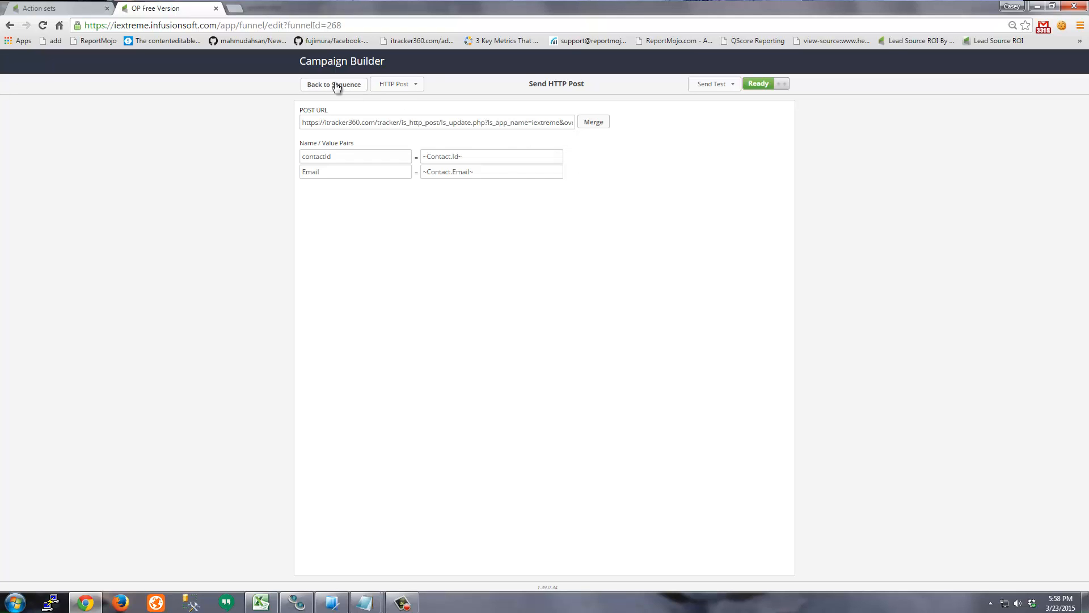
- Go back to the campaign canvas and publish the OP Free Version campaign
left_click(336, 86)
left_click(349, 90)
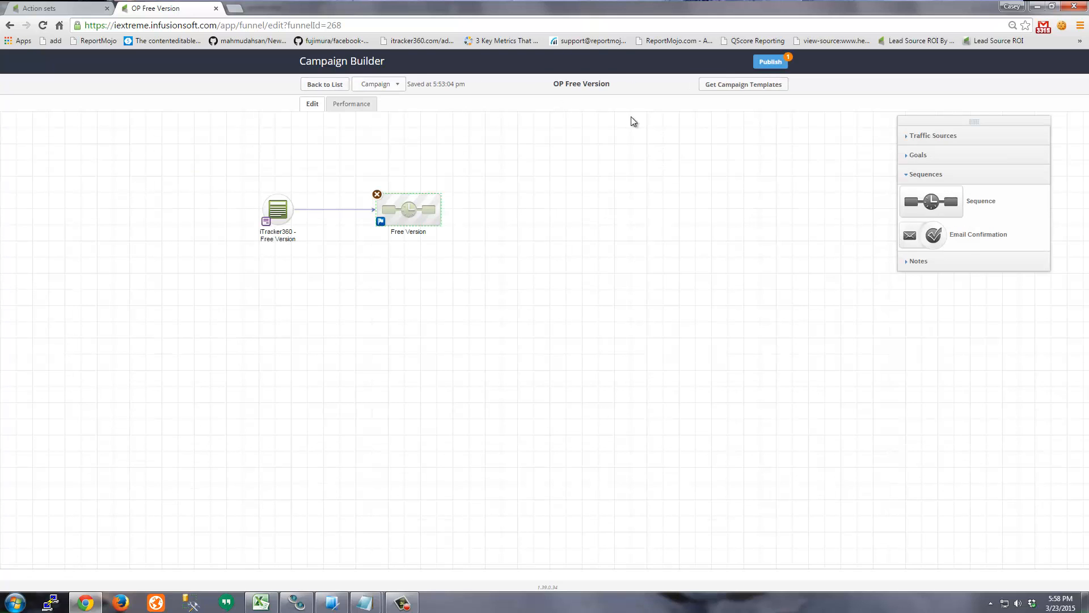
left_click(769, 62)
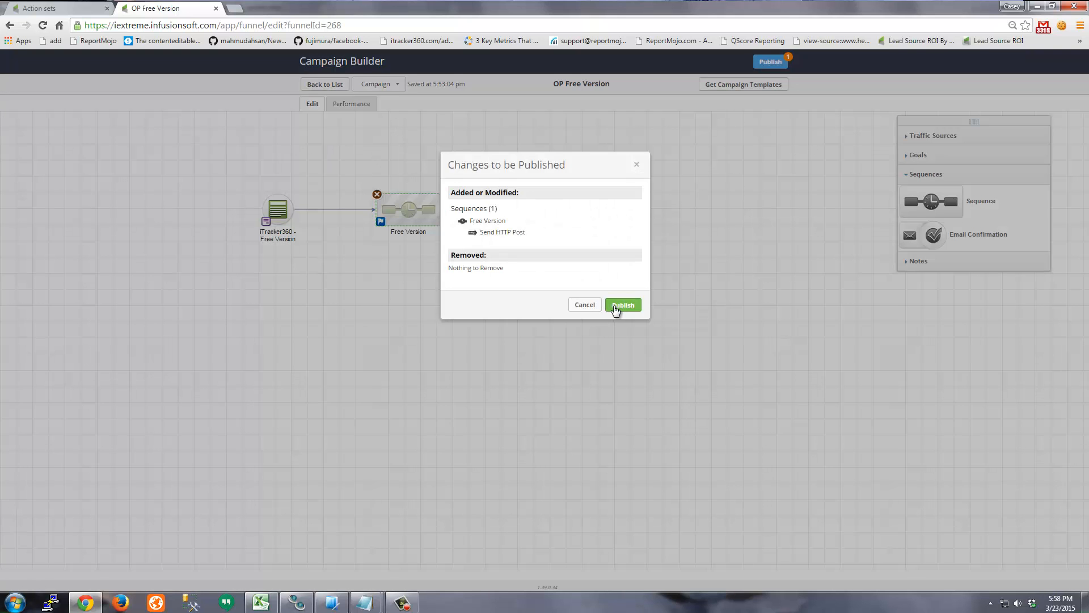
left_click(620, 307)
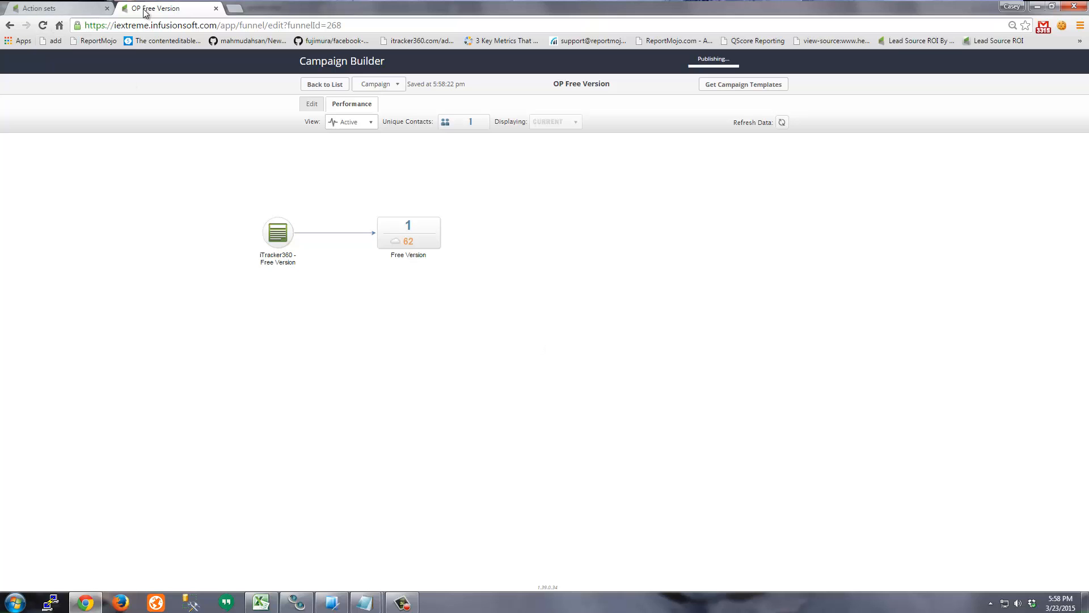
left_click(234, 8)
- Search Bing for itracker360 and open the iTracker360.com result
type("bing.com")
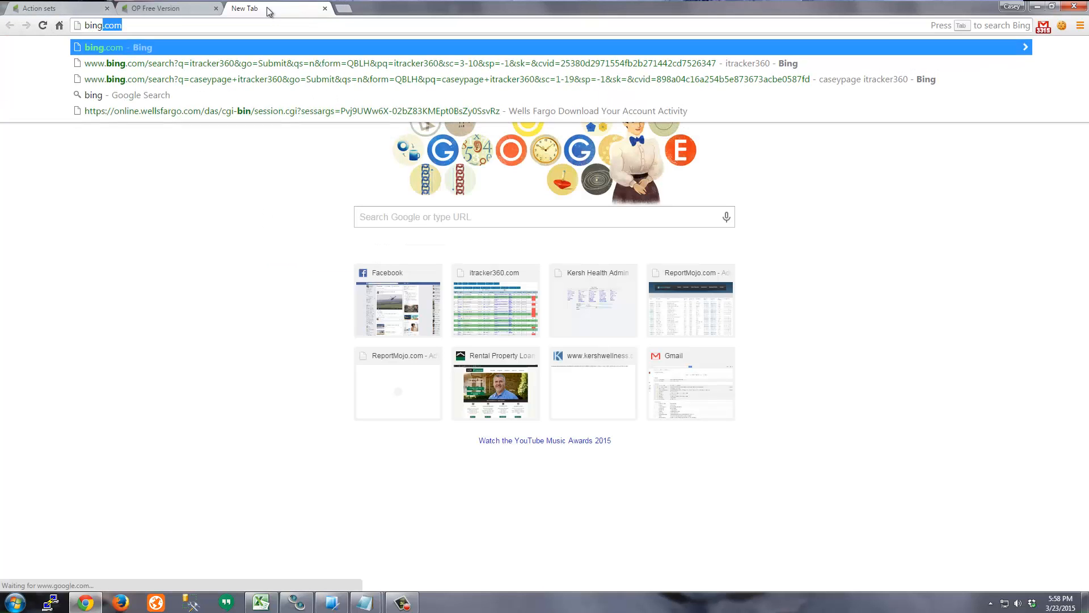
key("Return")
type("itracker")
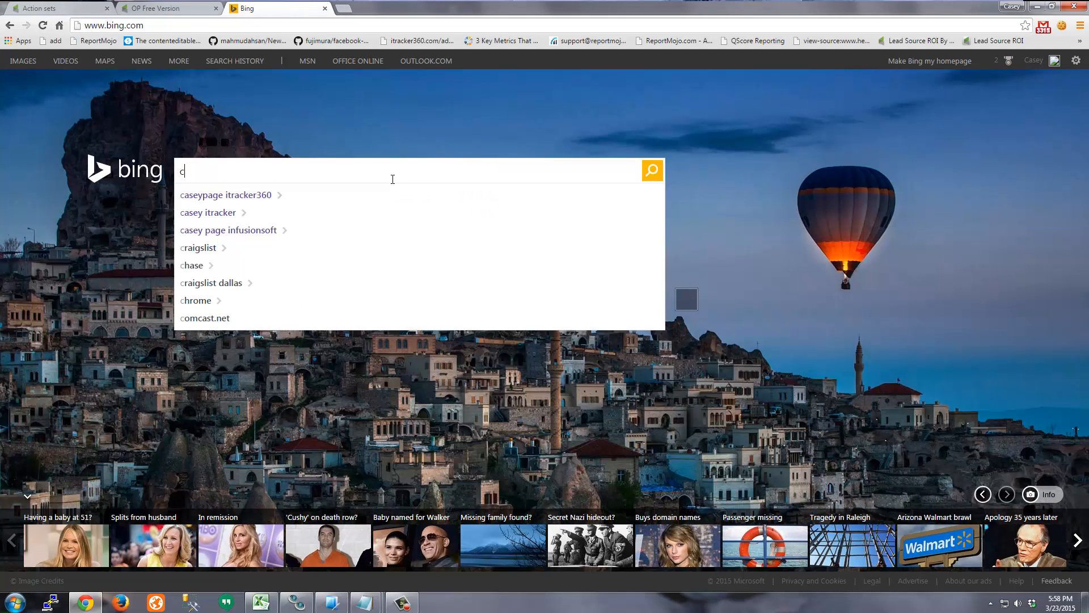
type("360")
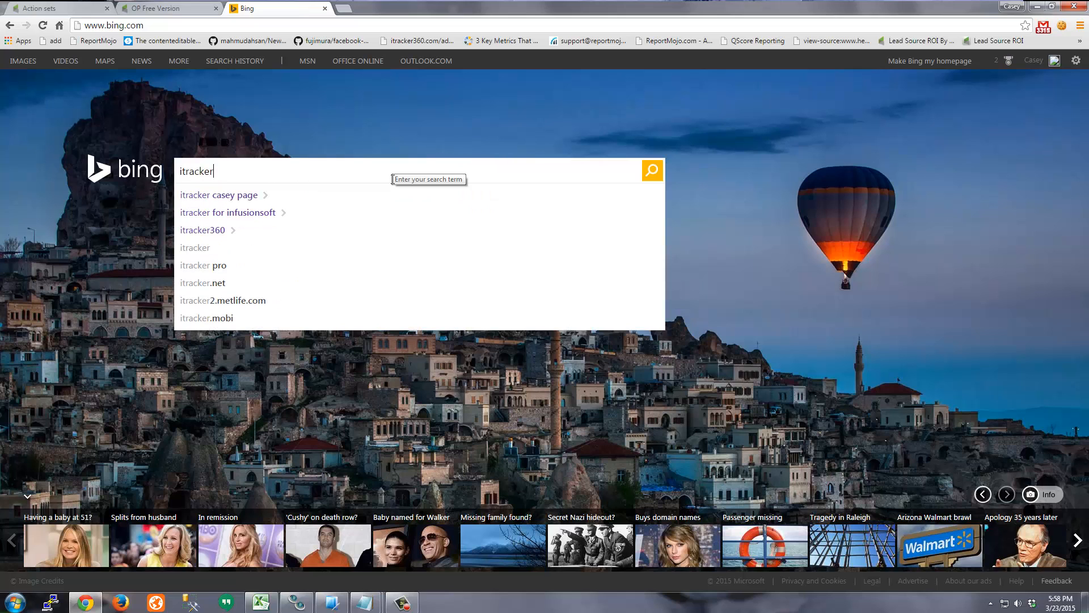
key("Return")
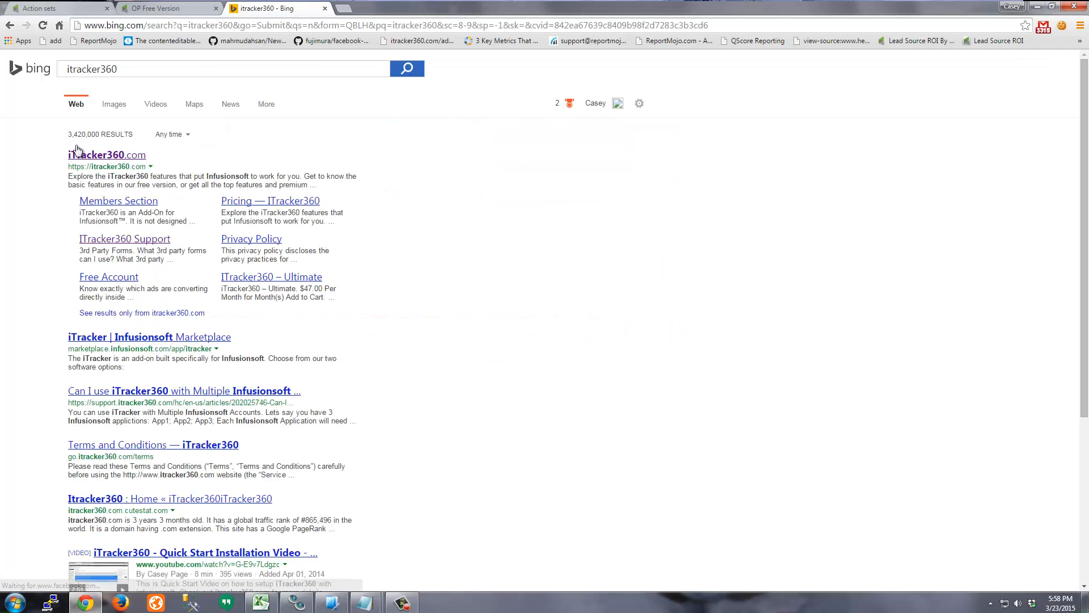
left_click(85, 156)
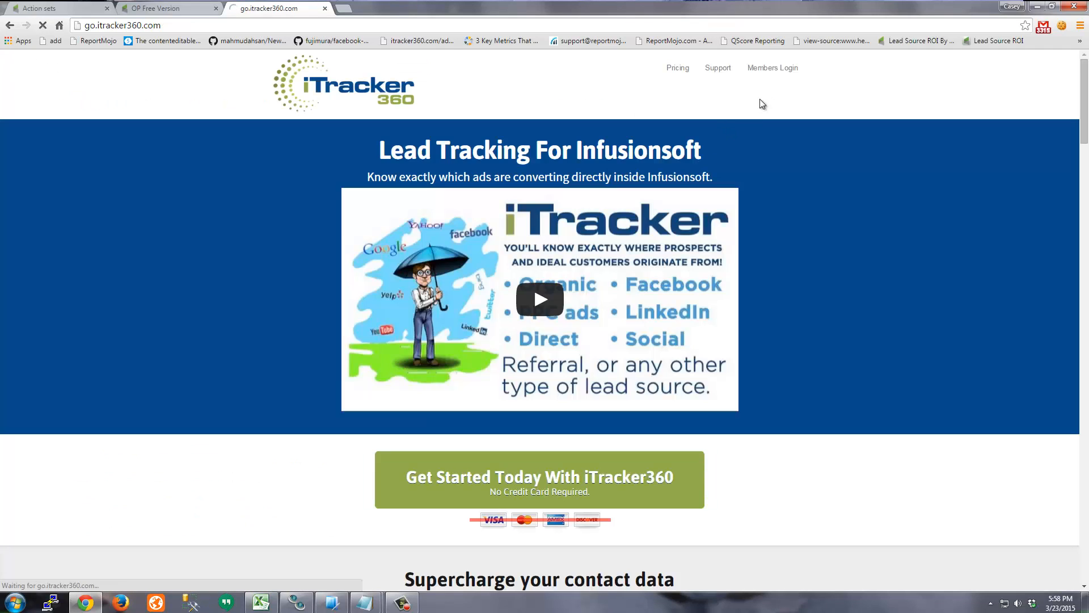
- Go to the iTracker360 /free-account/ signup page
left_click(190, 24)
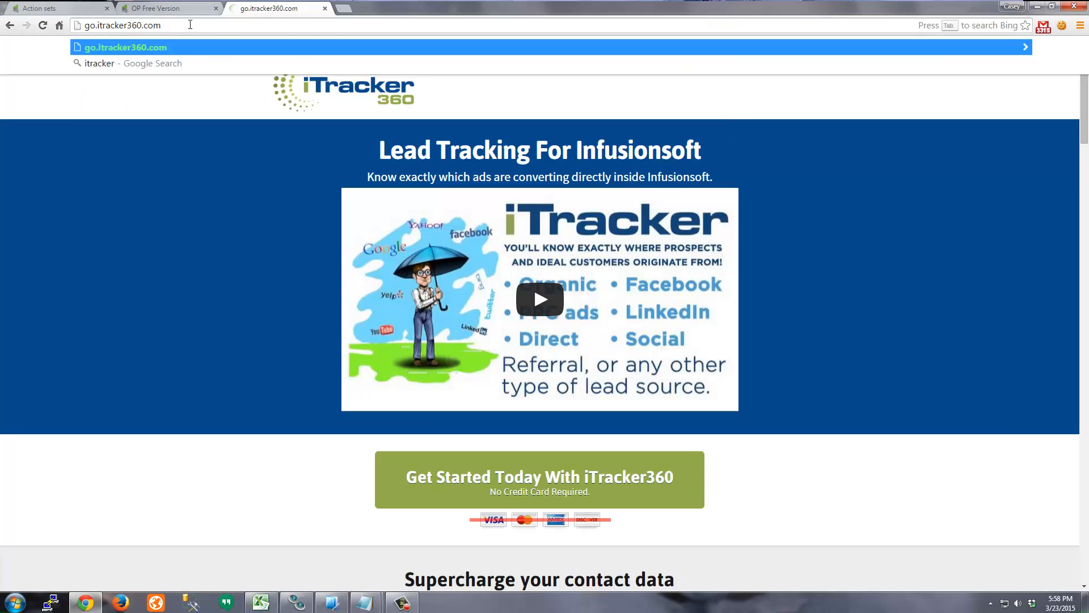
type("/free-account/")
key("Return")
- Fill in the test contact's first name, last name, e-mail and application name iextreme
left_click(643, 204)
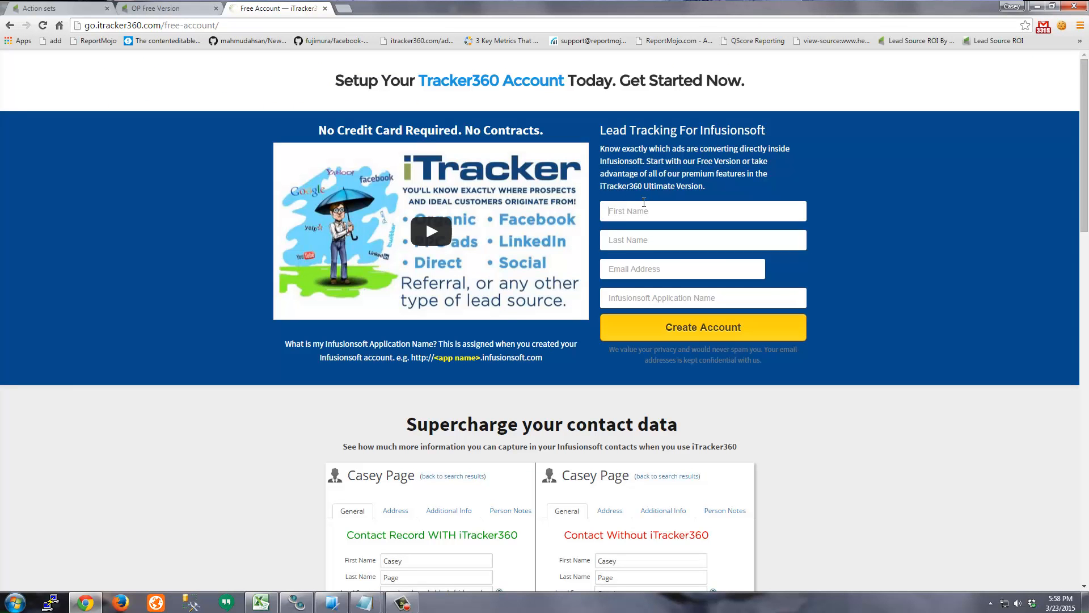
key("Tab")
key("Tab")
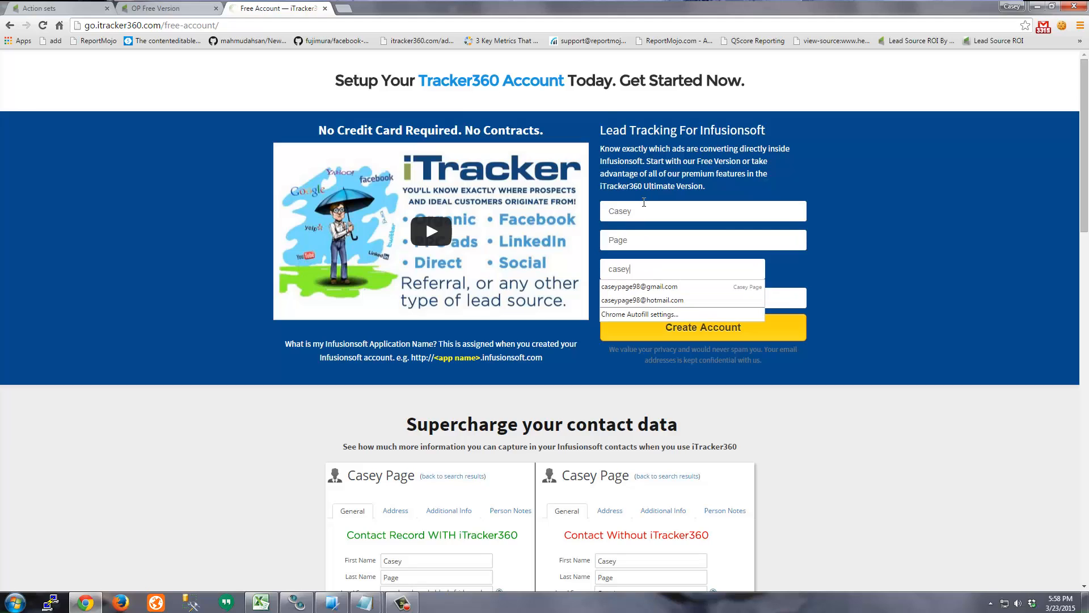
key("Tab")
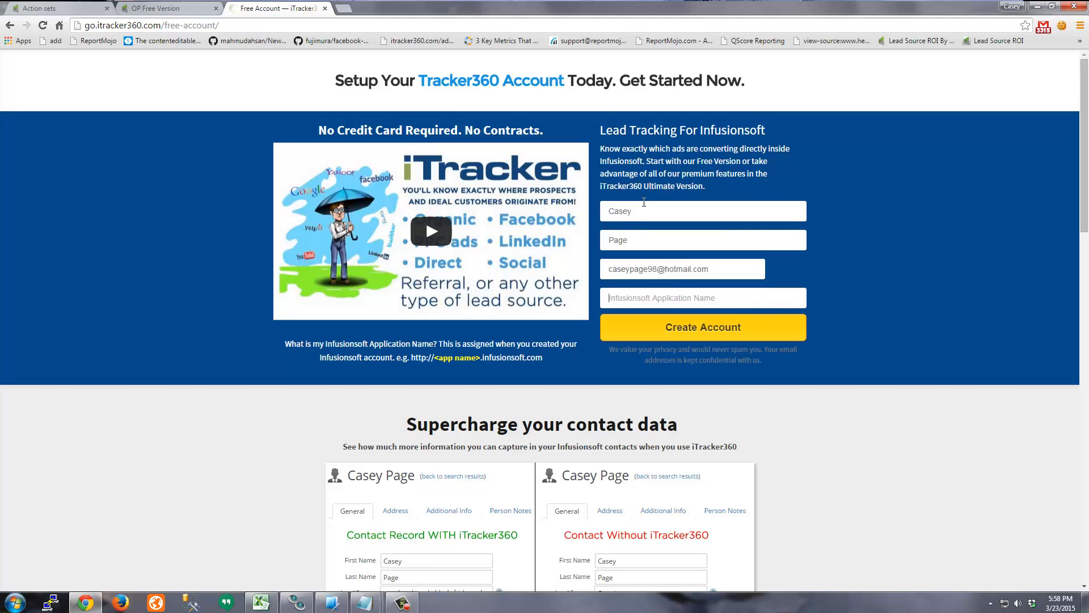
type("iextreme")
key("shift+Tab")
key("ctrl+c")
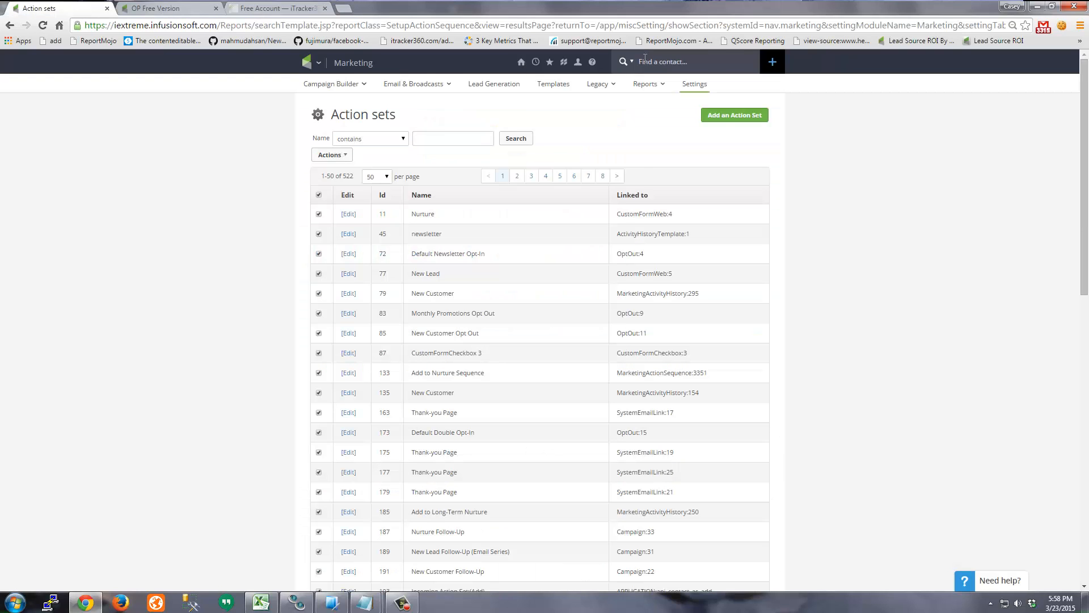
- Find the test contact in Infusionsoft by its pasted e-mail and open its record
left_click(85, 8)
left_click(701, 60)
key("ctrl+v")
key("Return")
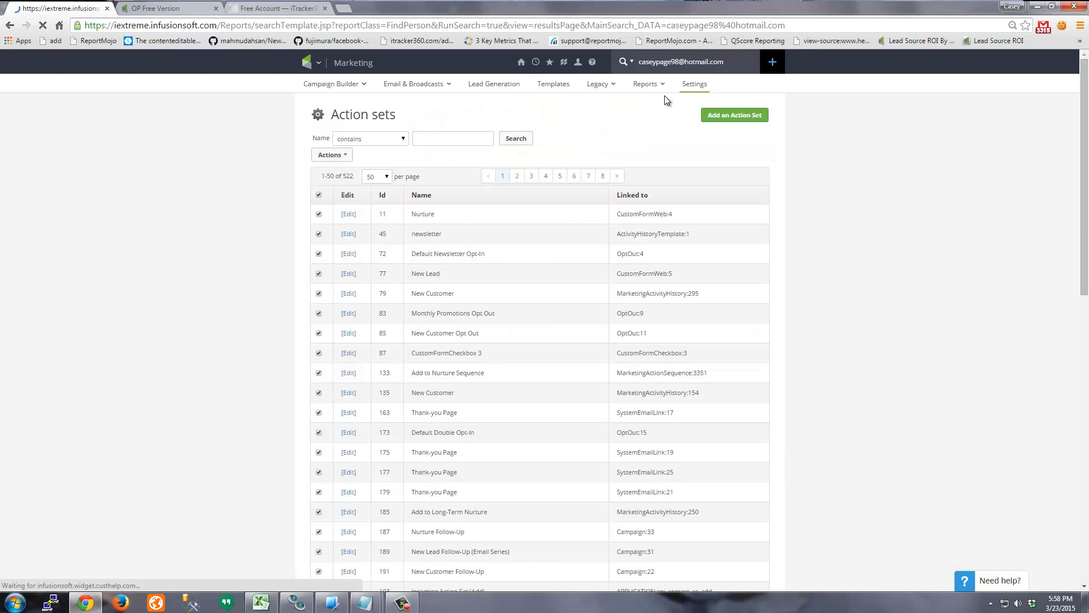
left_click(364, 232)
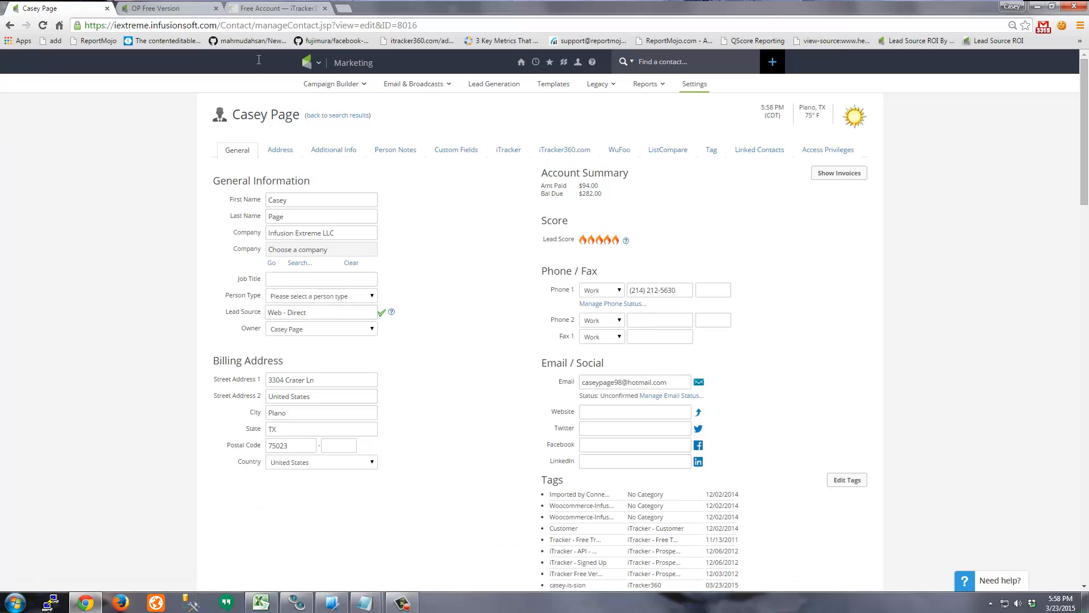
- Submit the iTracker360 free account signup, then return to the contact's Infusionsoft record
left_click(271, 8)
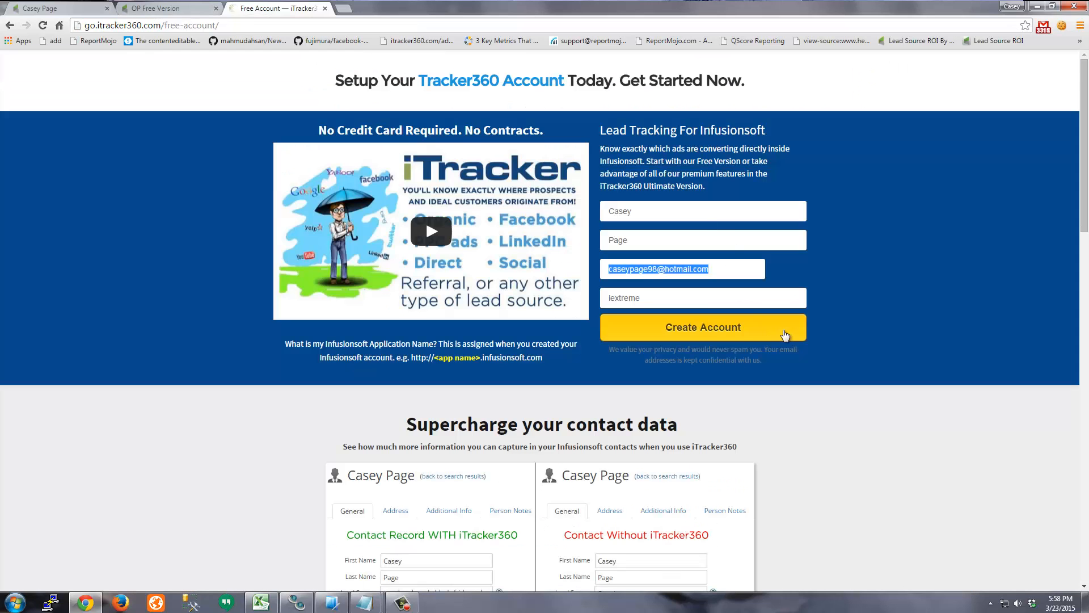
left_click(715, 333)
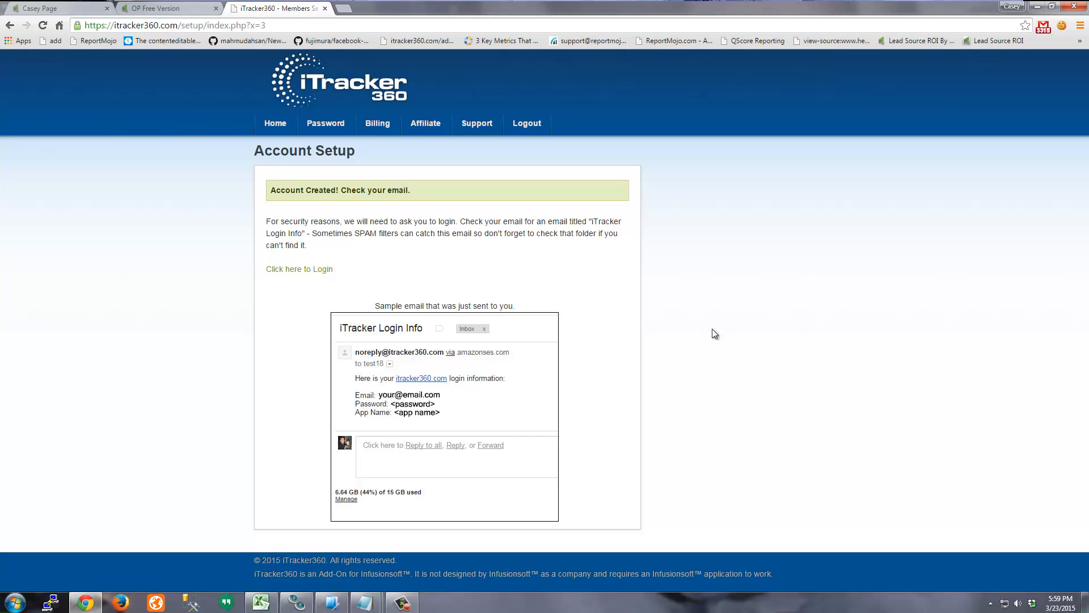
left_click(88, 12)
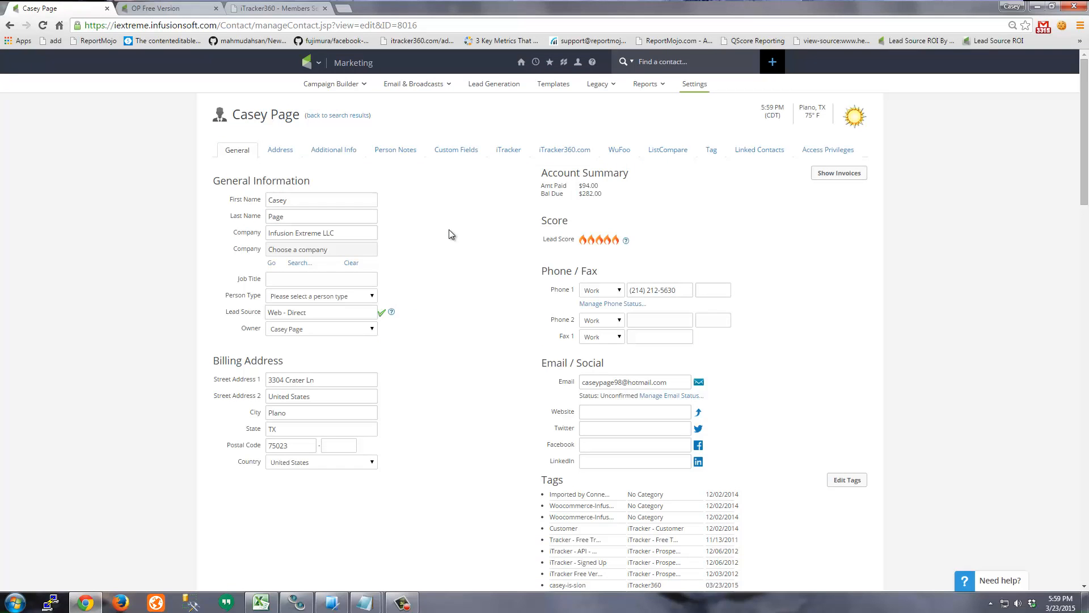
- Reload the contact and scroll to its campaign history and upcoming campaign items
key("F5")
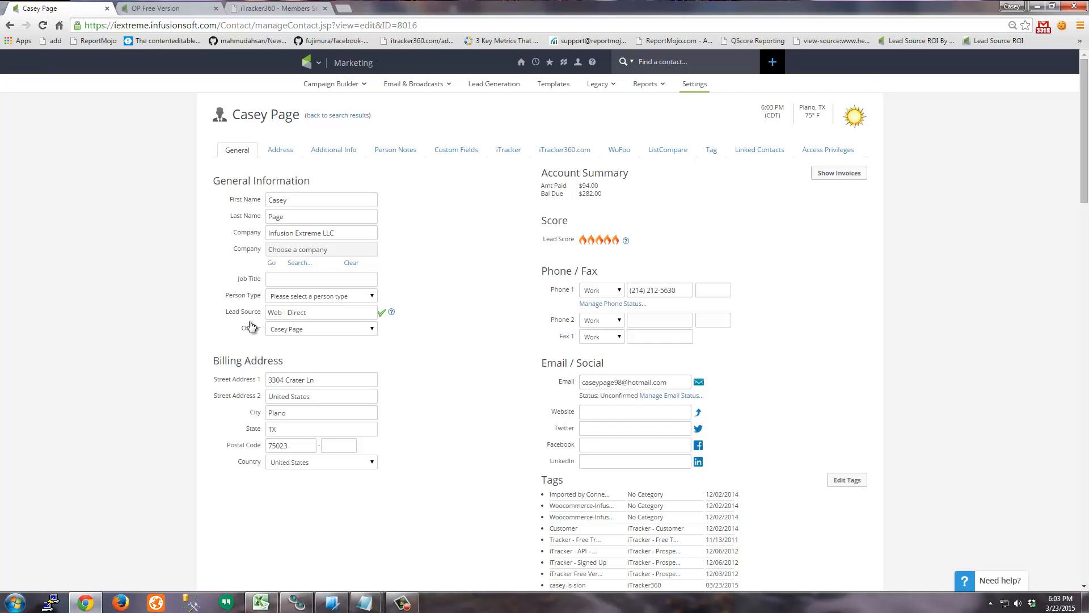
scroll(227, 322, "down", 7)
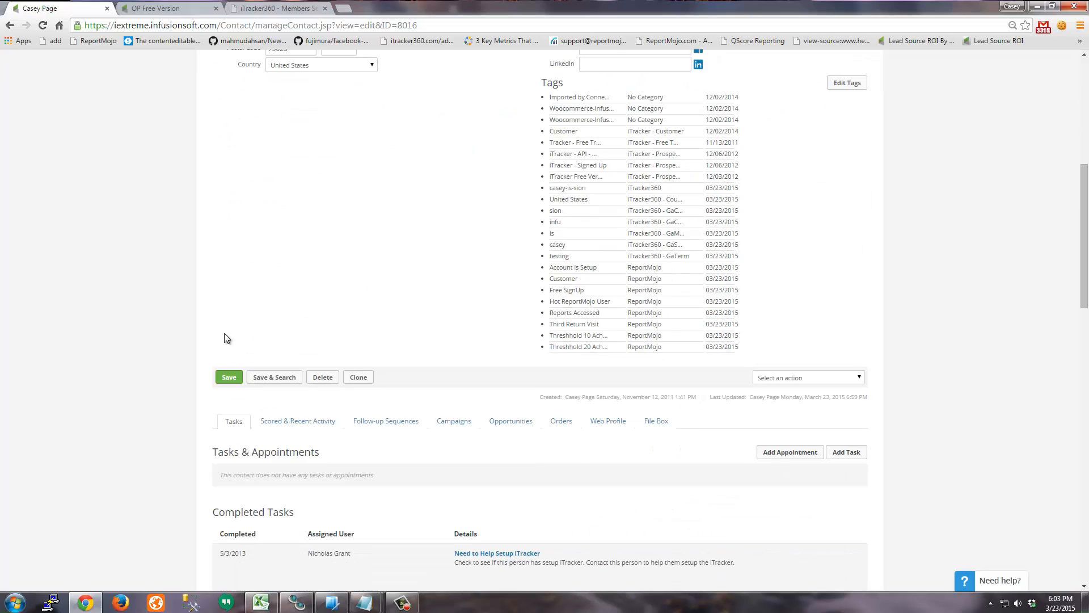
left_click(454, 420)
scroll(166, 302, "down", 4)
scroll(165, 303, "down", 3)
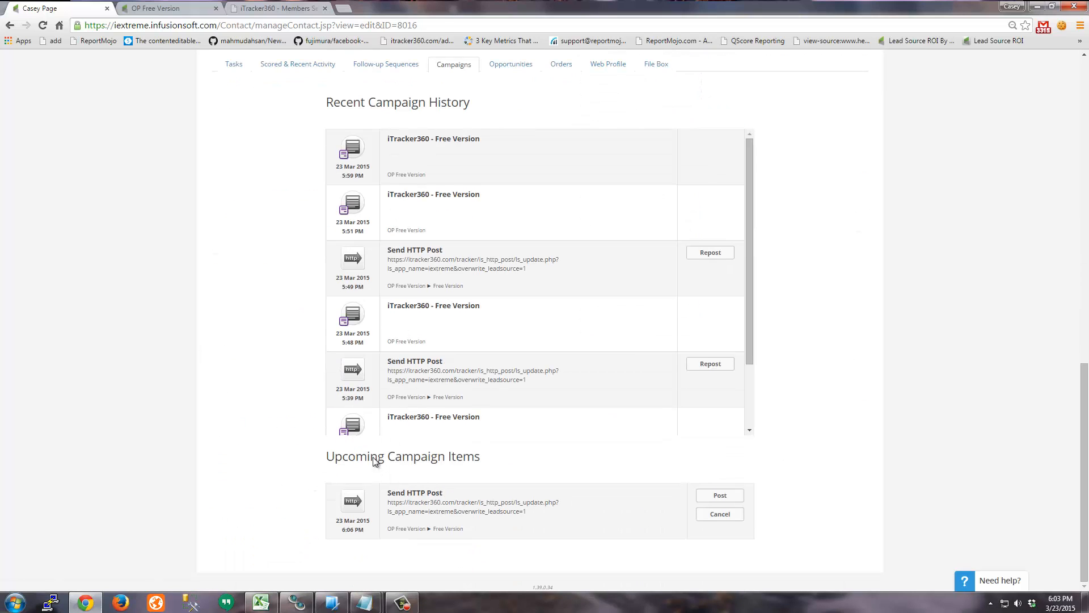
left_click_drag(391, 503, 518, 511)
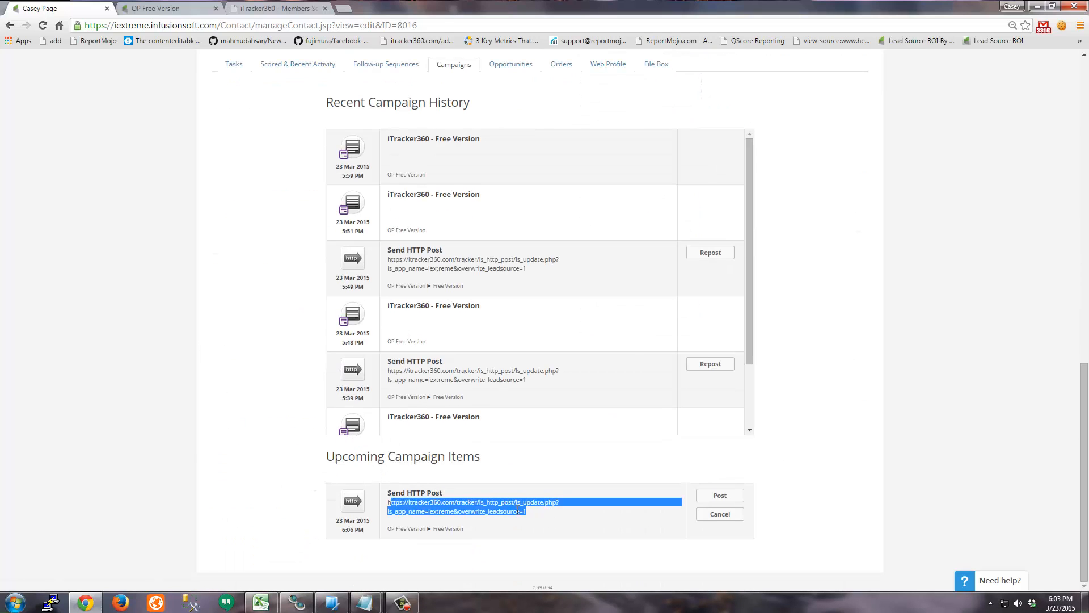
left_click(158, 429)
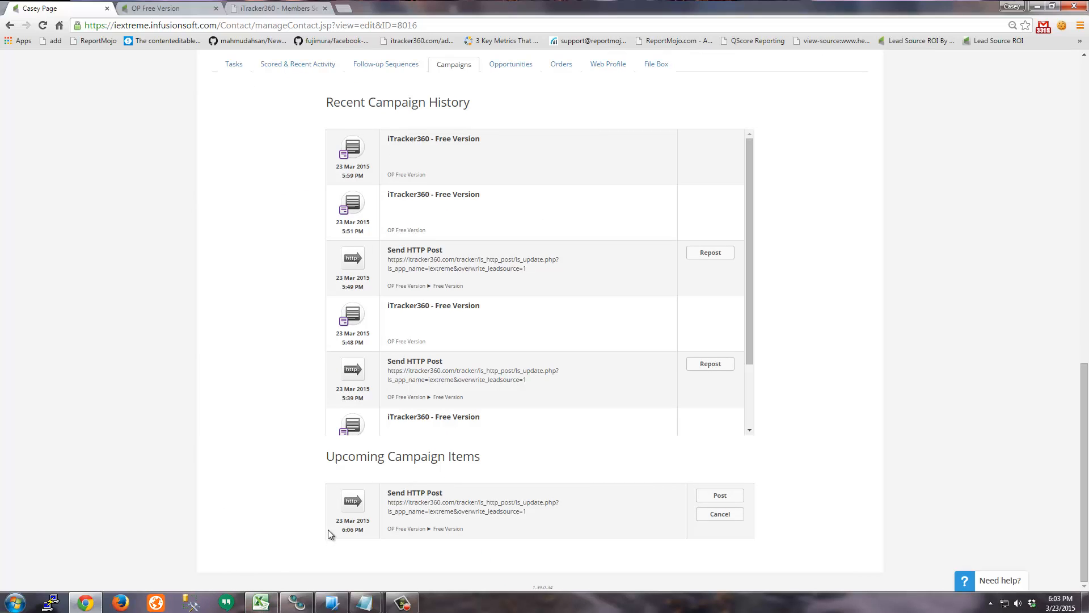
- Check the upcoming Send HTTP Post's schedule, then post it immediately and confirm
mouse_move(338, 522)
left_mouse_down()
mouse_move(370, 522)
mouse_move(356, 533)
left_mouse_up()
left_click(343, 532)
left_click(356, 533)
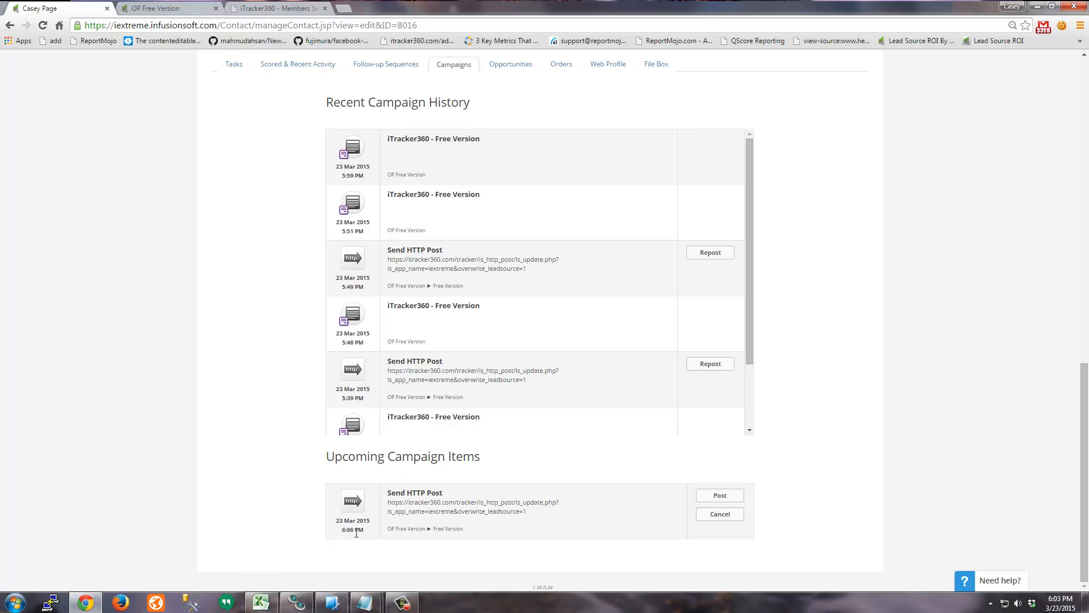
left_click(720, 496)
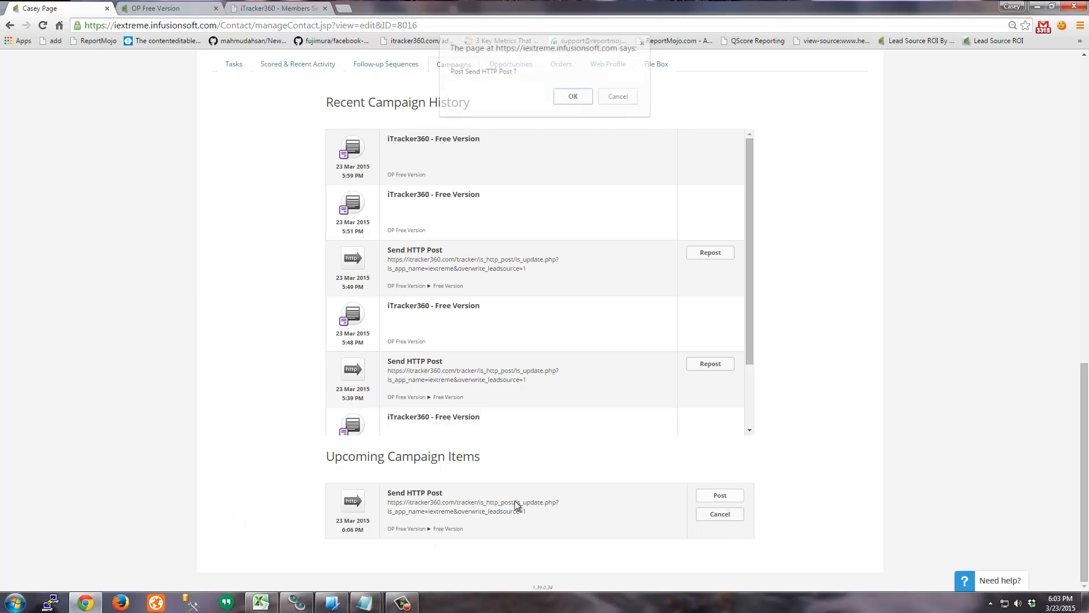
left_click(573, 98)
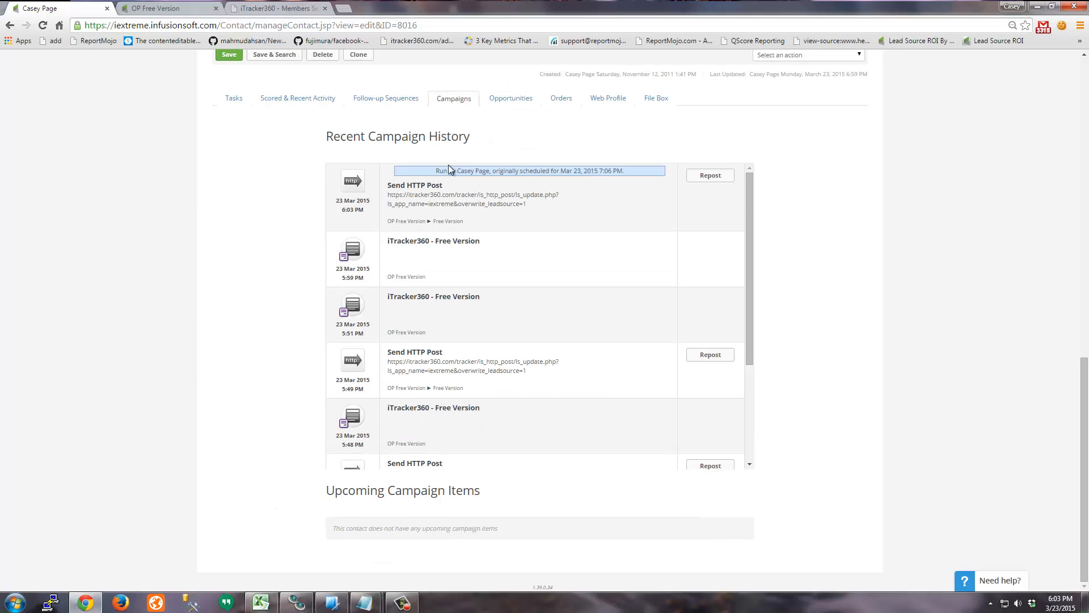
- Reload the contact to confirm Lead Source bing-organic-itracker360 and check its iTracker tracking values
scroll(233, 263, "up", 12)
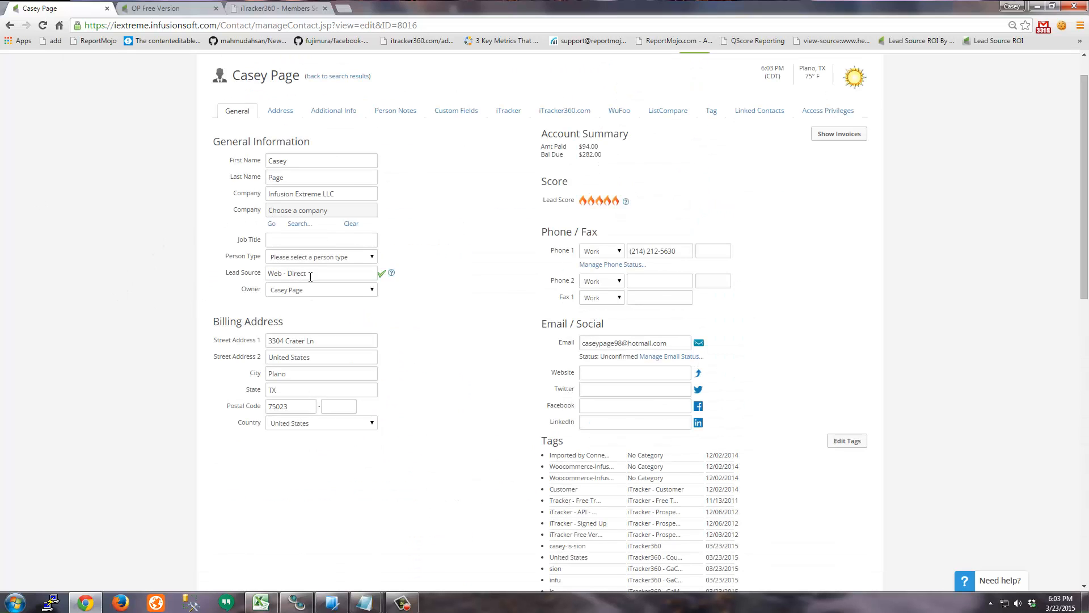
key("F5")
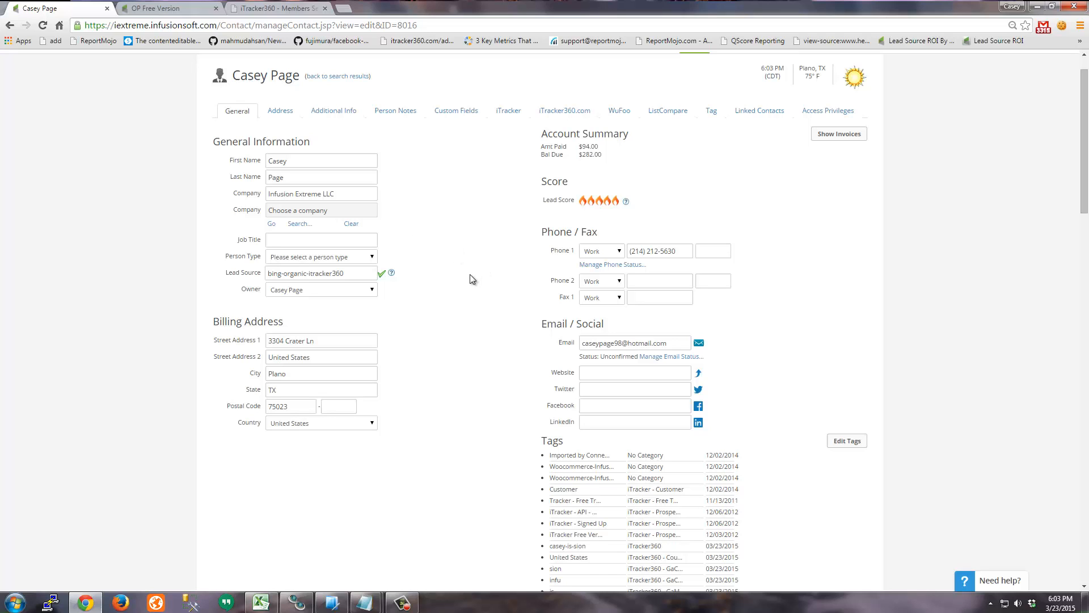
scroll(472, 273, "down", 2)
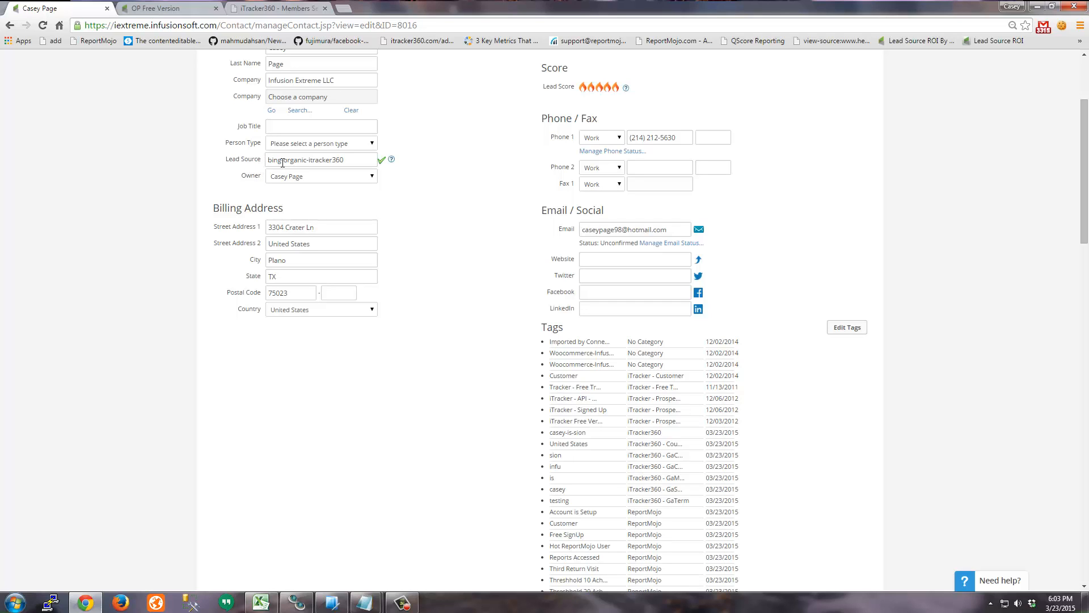
scroll(416, 227, "up", 3)
left_click(499, 155)
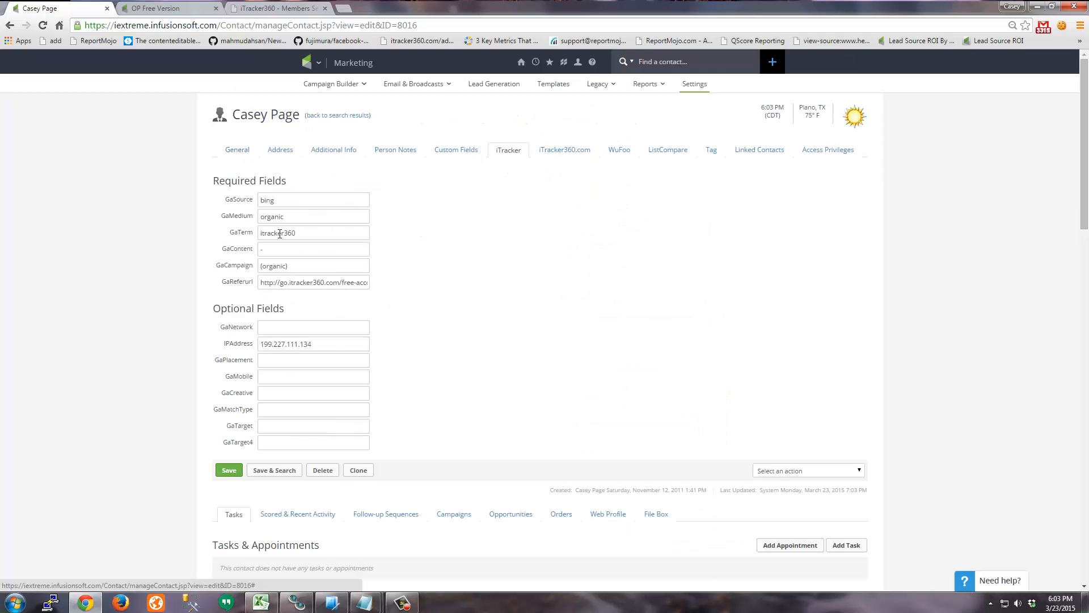
left_click_drag(225, 199, 430, 287)
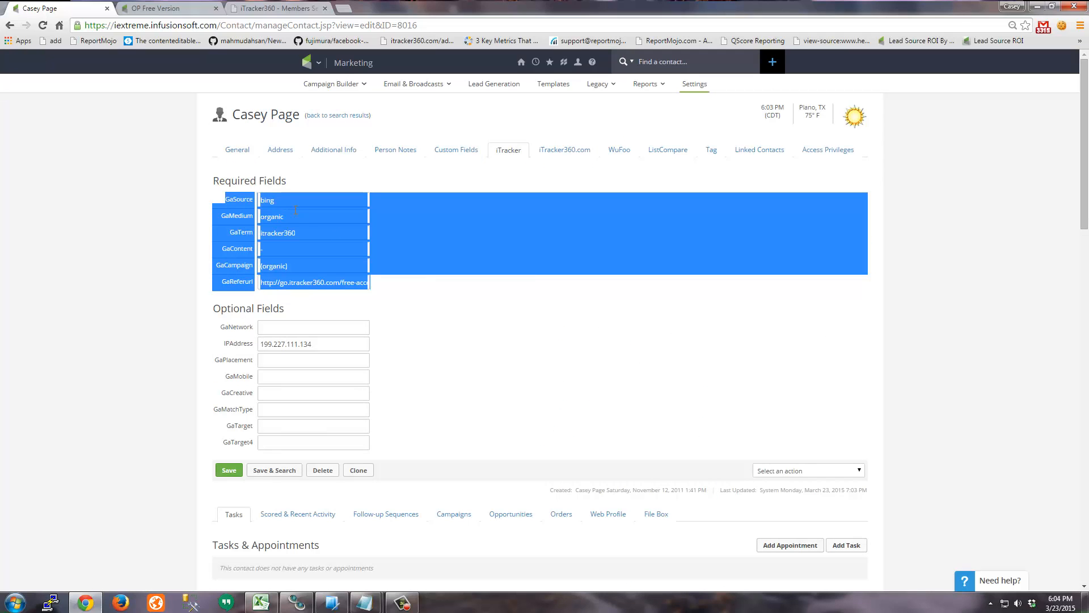
left_click(247, 153)
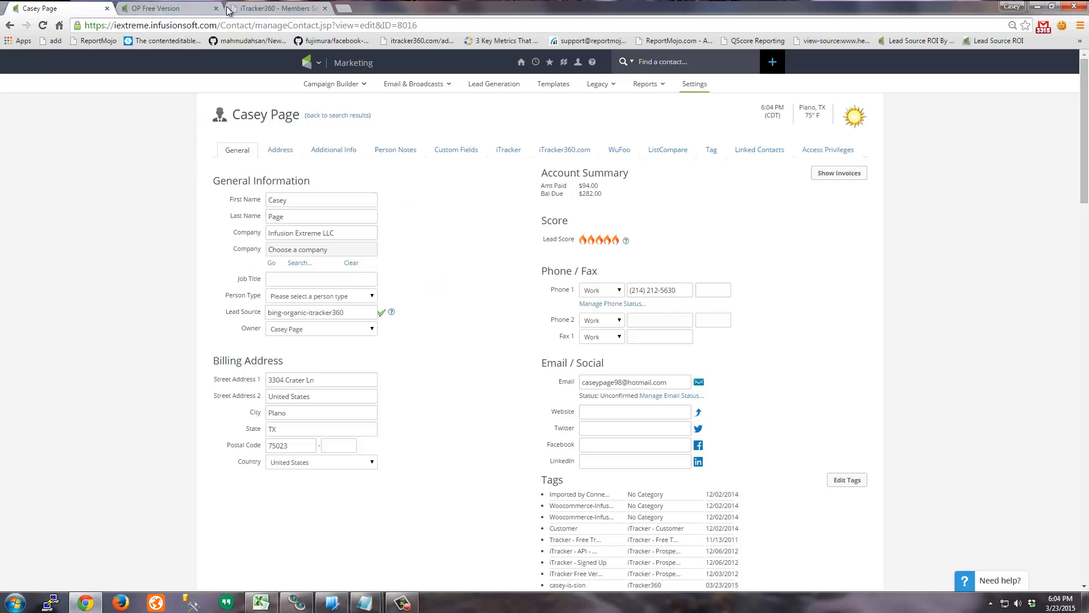
- Load itracker360.com/mekmb in the iTracker360 browser tab
left_click(278, 8)
left_click(290, 26)
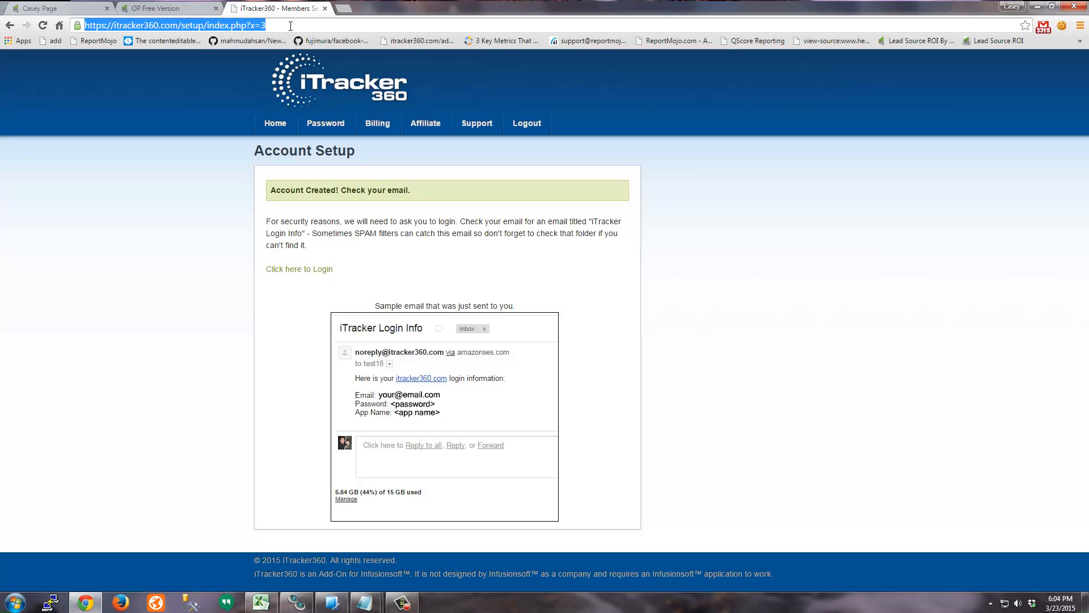
type("itracker360.com/mekmb")
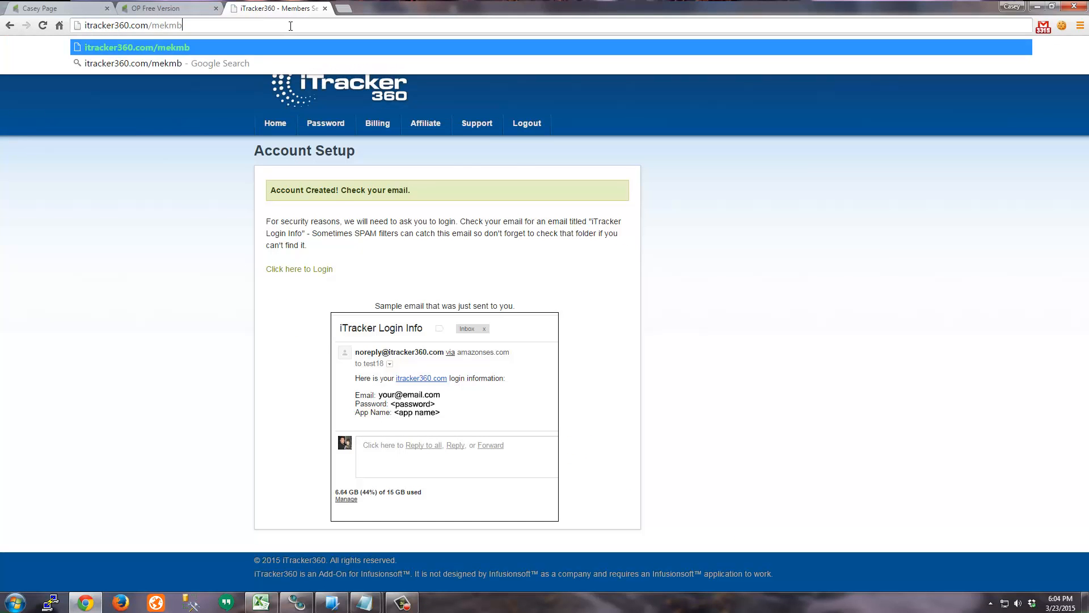
key("Return")
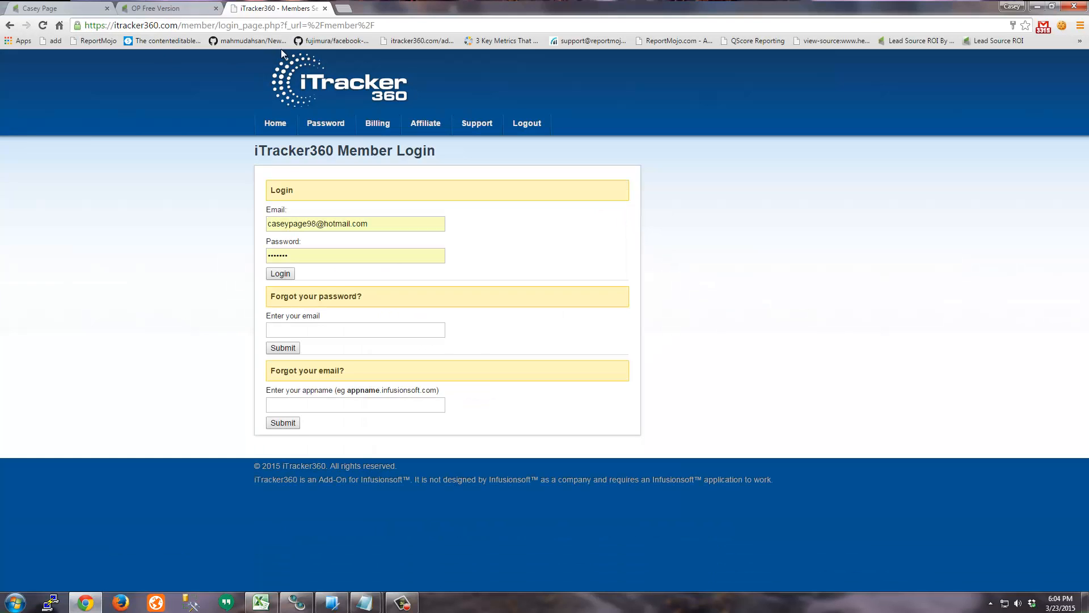
- Log in to the iTracker360 members area and open the iTracker360 Features Log
left_click(280, 273)
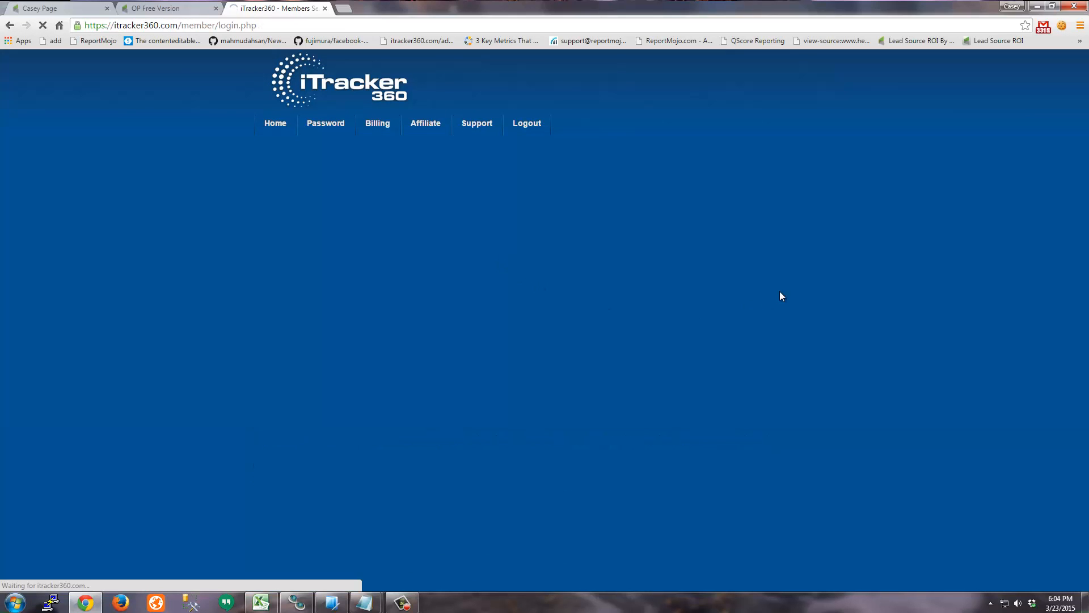
scroll(822, 301, "down", 3)
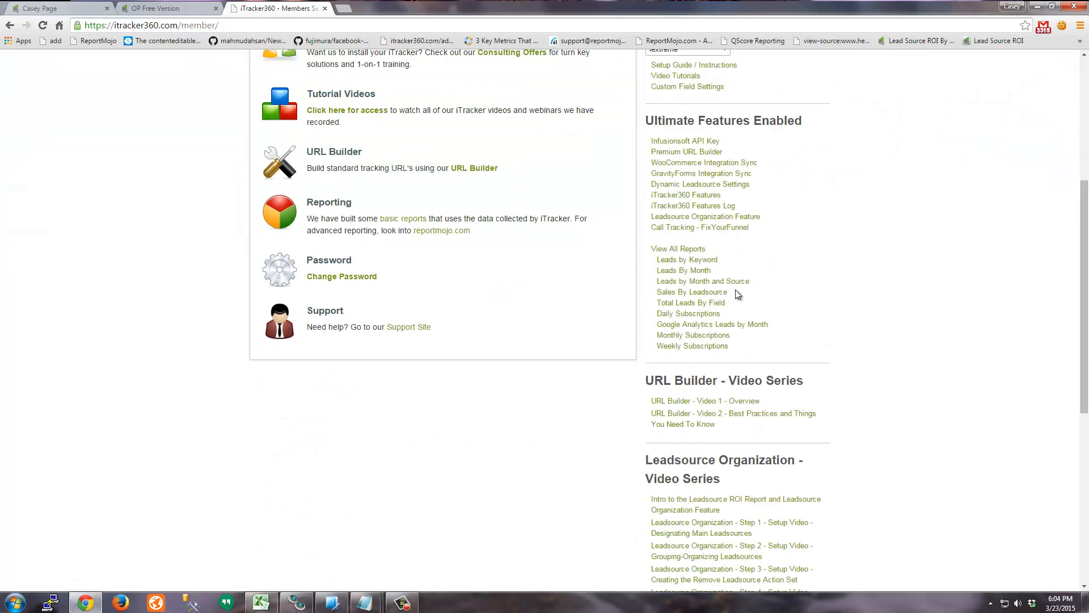
left_click(709, 206)
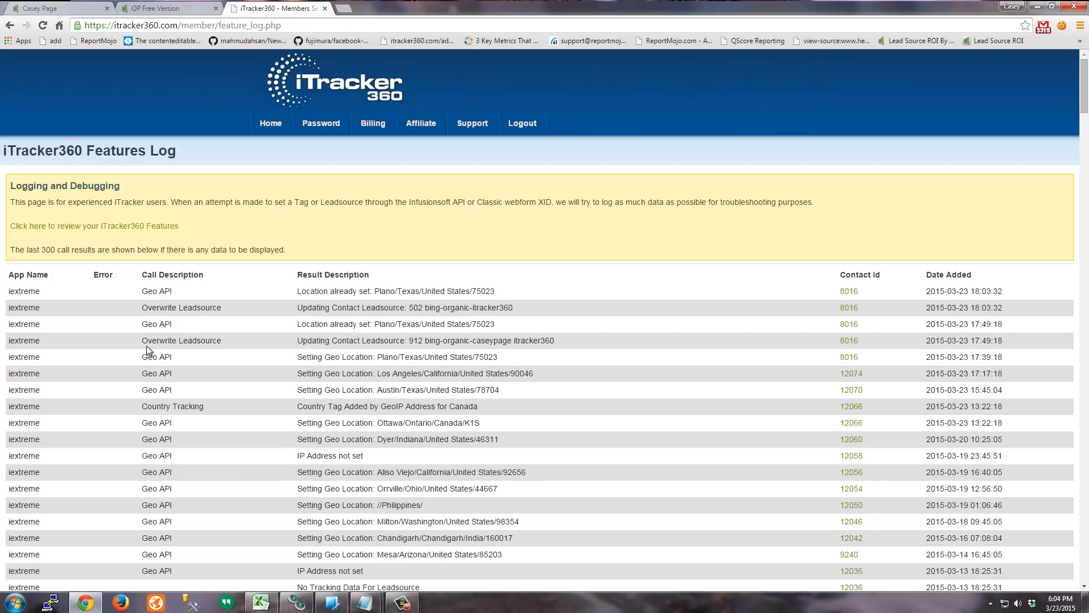
left_click_drag(144, 340, 440, 275)
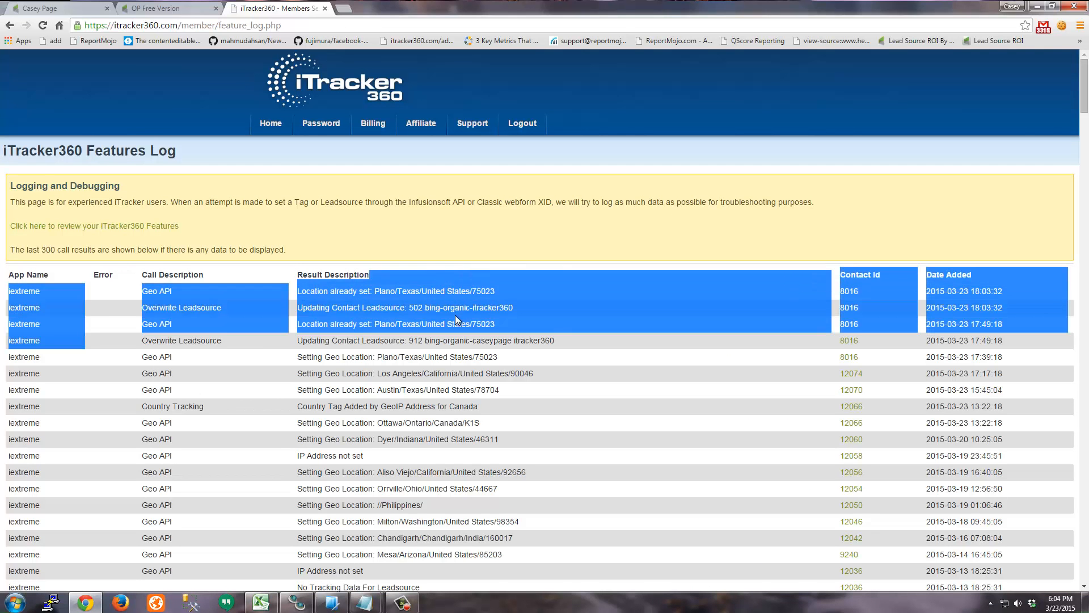
left_click(458, 321)
left_click_drag(142, 308, 222, 308)
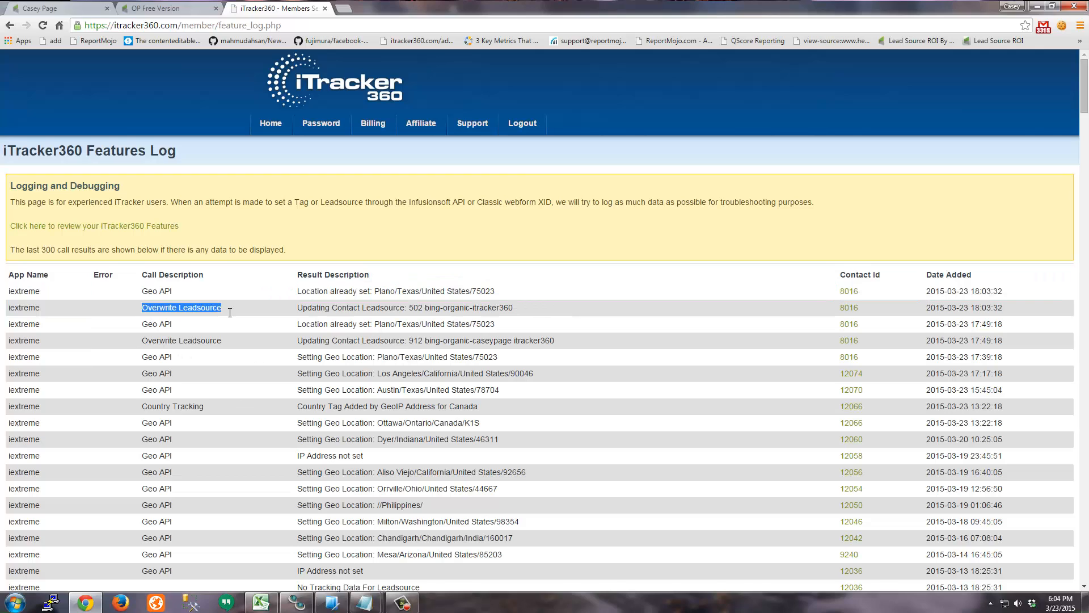
left_click_drag(298, 309, 379, 311)
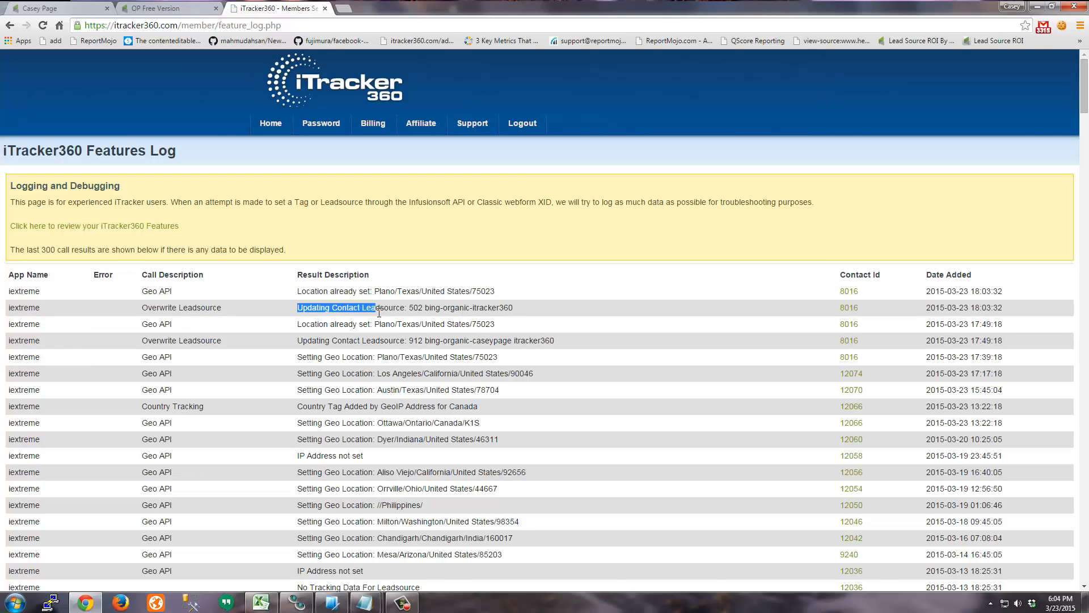
double_click(356, 309)
left_click_drag(426, 307, 499, 309)
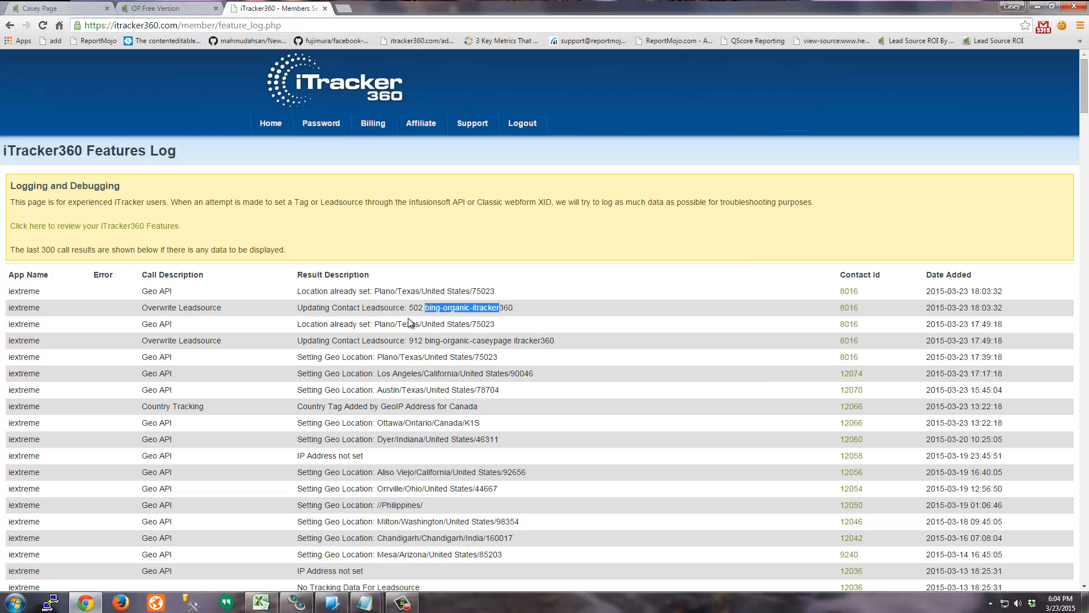
left_click_drag(338, 309, 333, 310)
left_click(319, 316)
left_click_drag(142, 307, 235, 302)
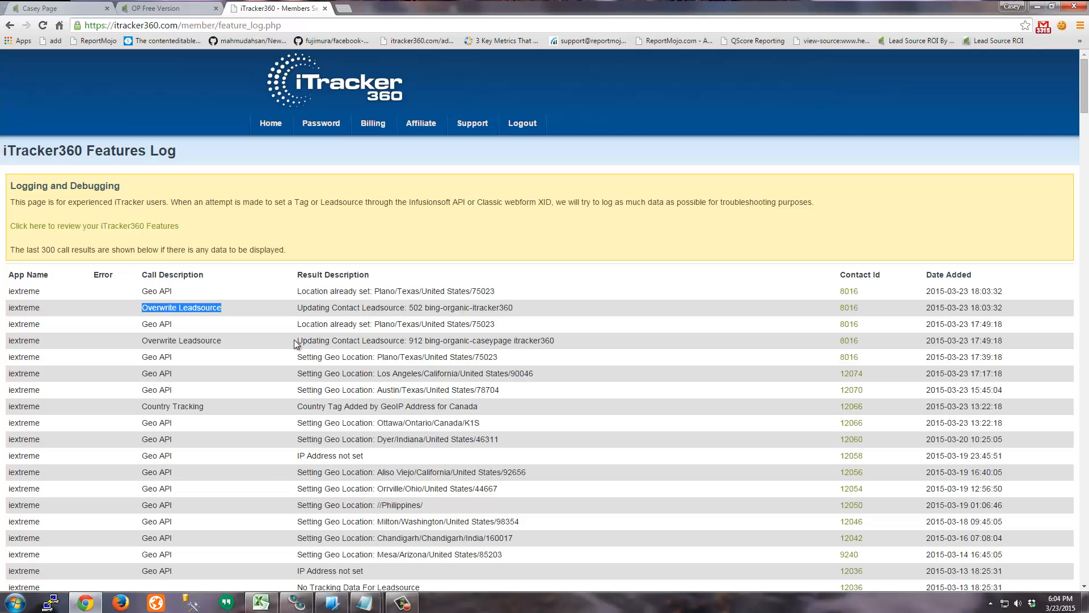